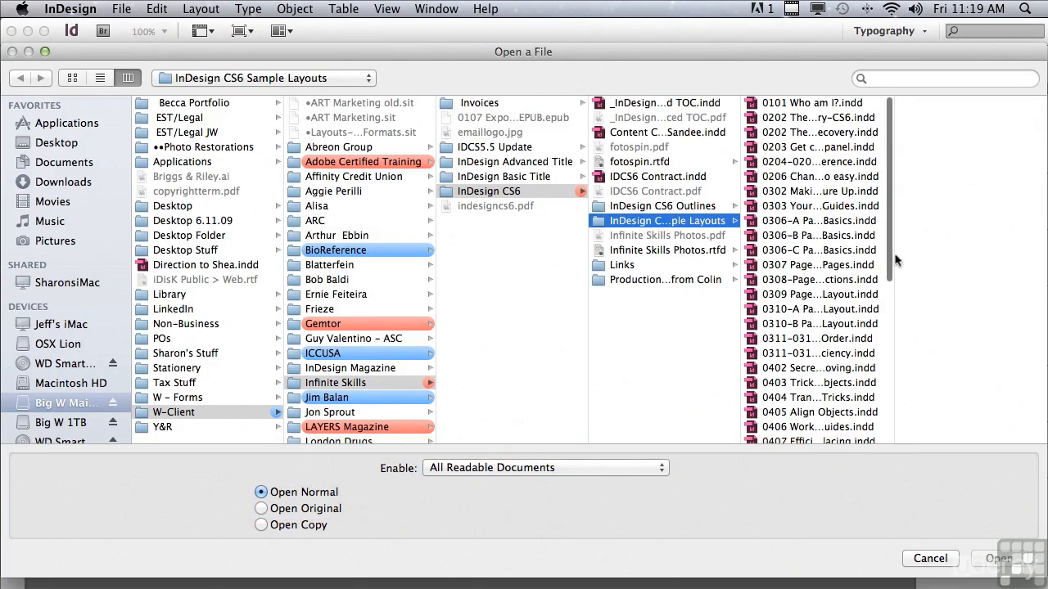
Step: Open the document 0503 Tricks to Editing Text.indd from the InDesign CS6 Sample Layouts folder
drag(894, 255, 894, 366)
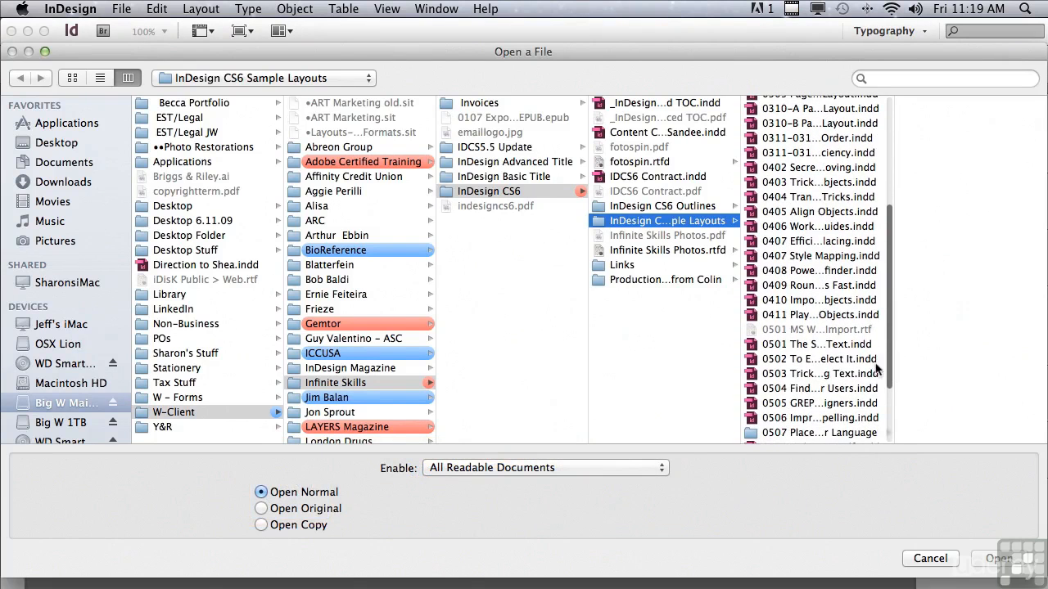
click(776, 377)
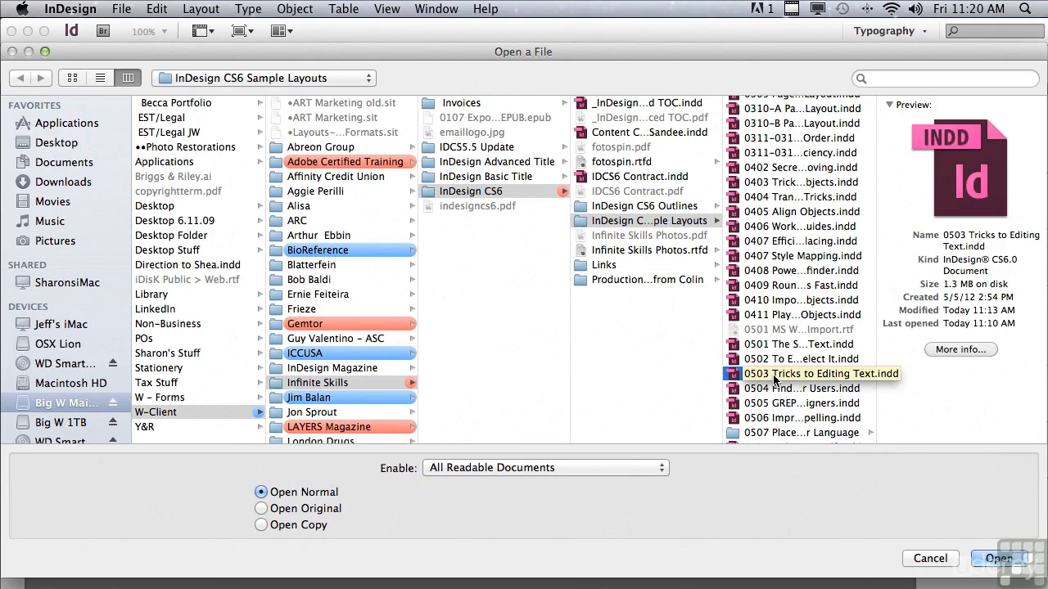
click(976, 557)
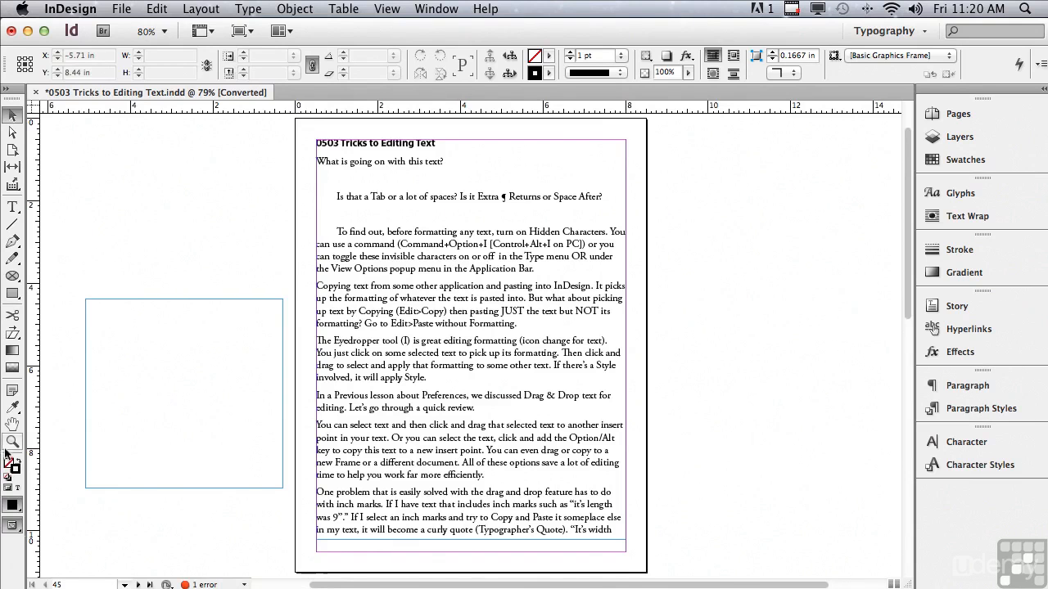
Step: Show the hidden characters in the document's text and check the Hidden Characters view option
key(z)
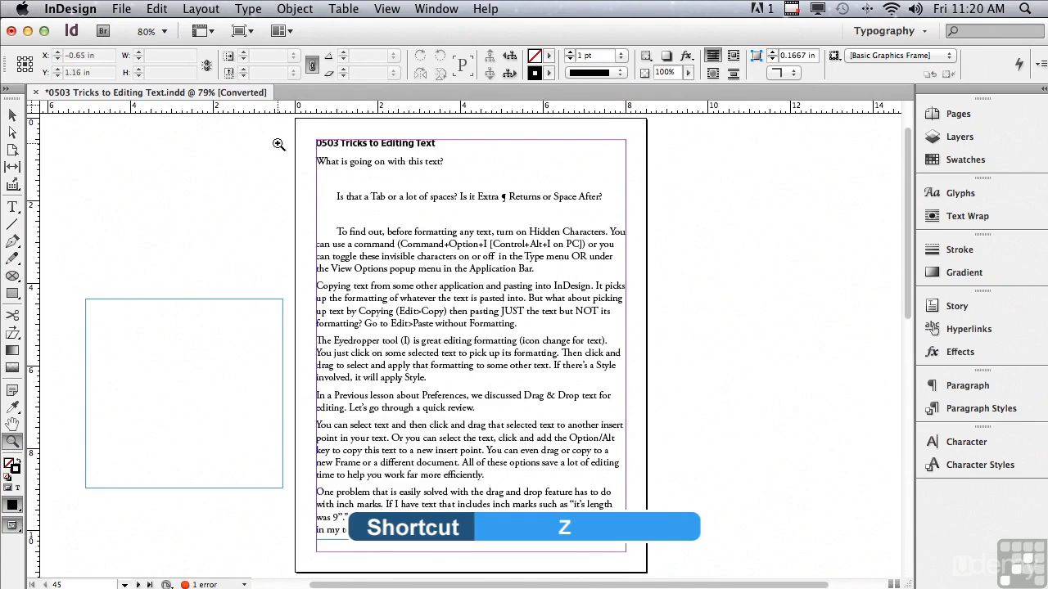
drag(295, 119, 647, 215)
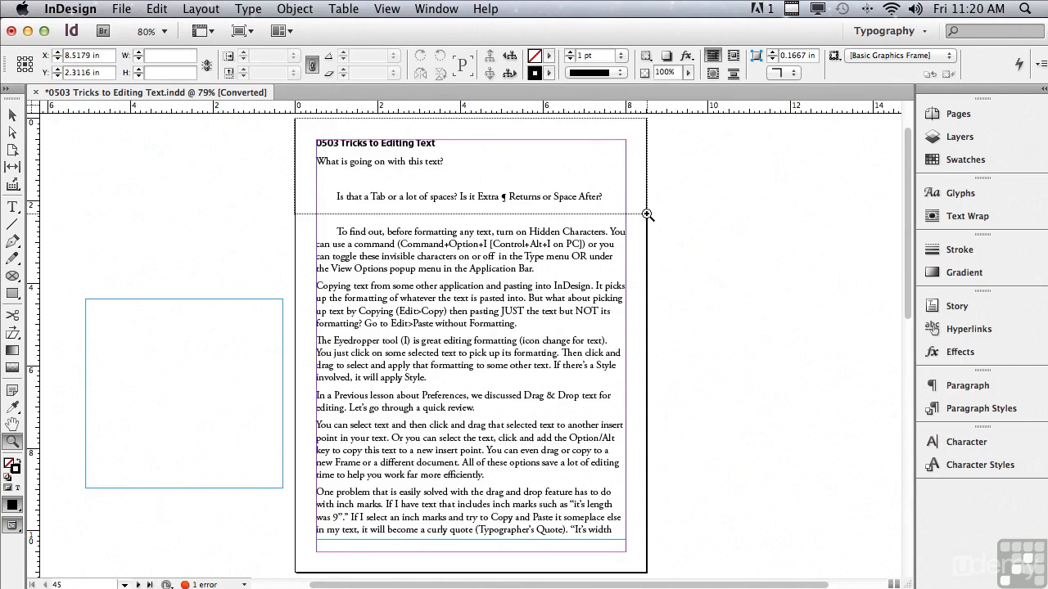
drag(647, 214, 646, 215)
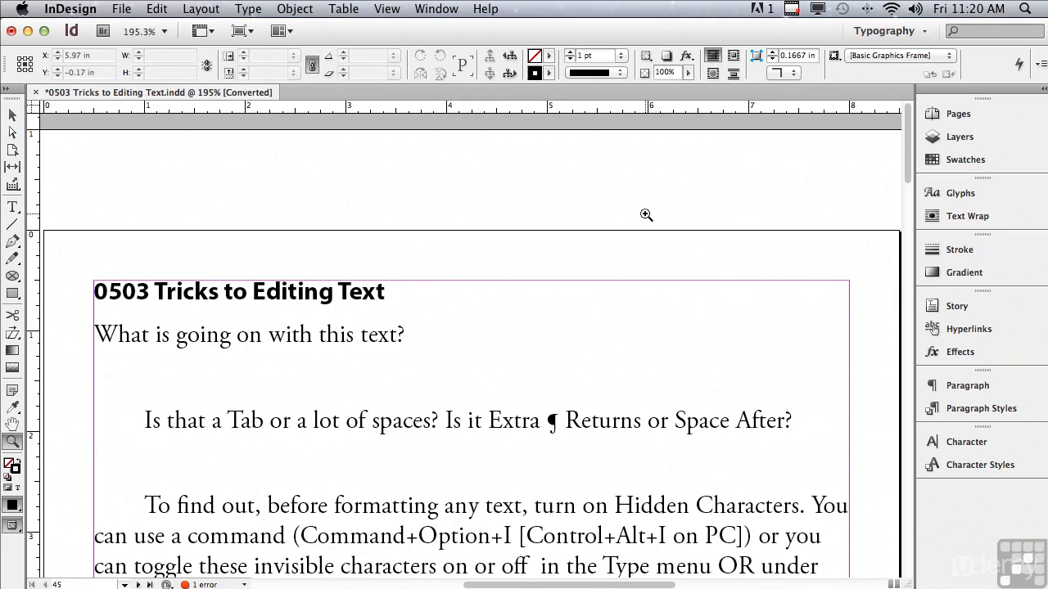
click(11, 210)
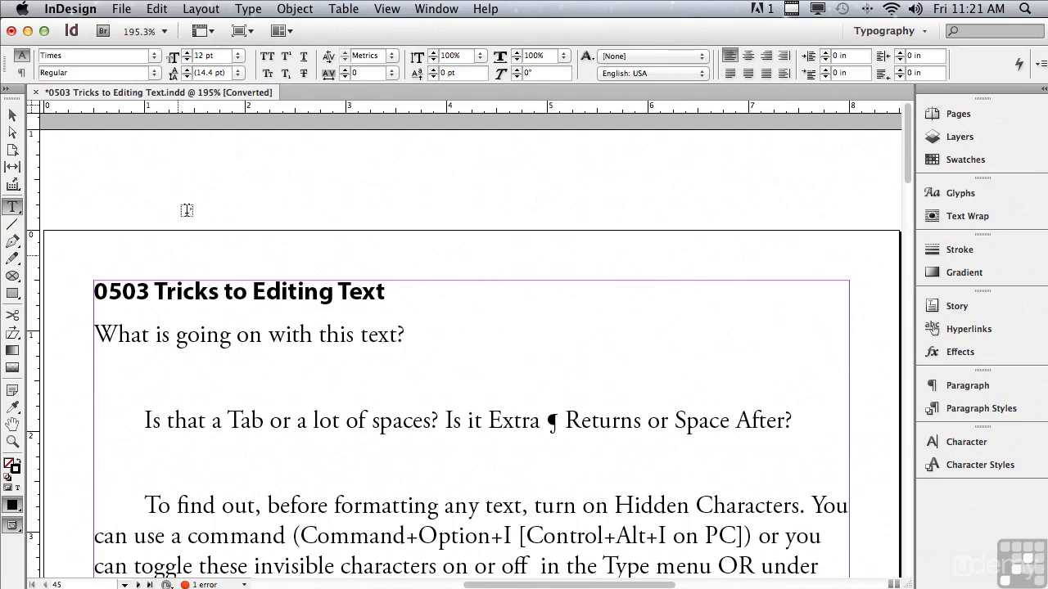
click(237, 10)
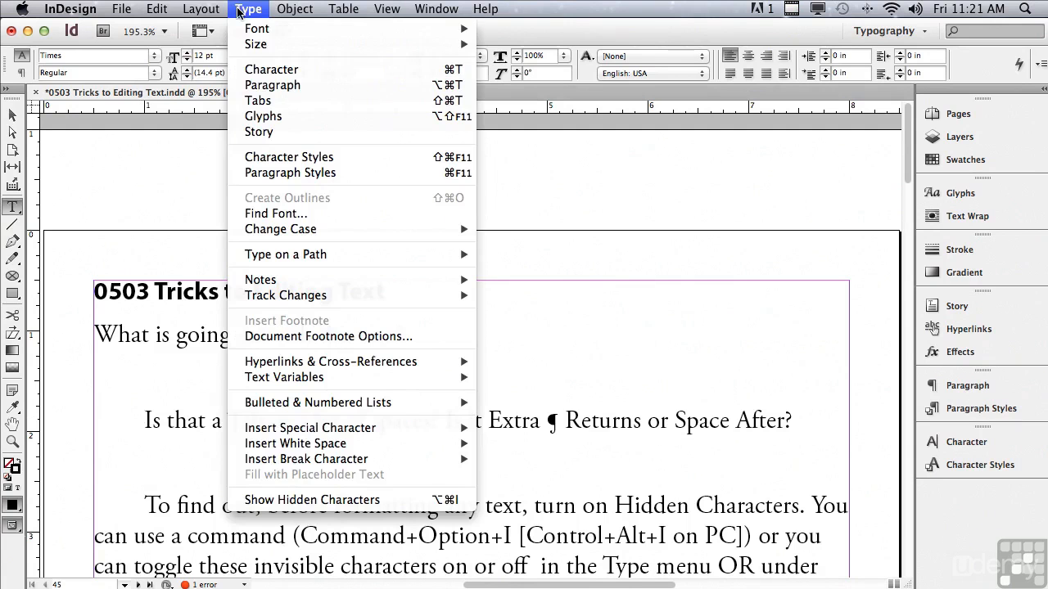
click(304, 500)
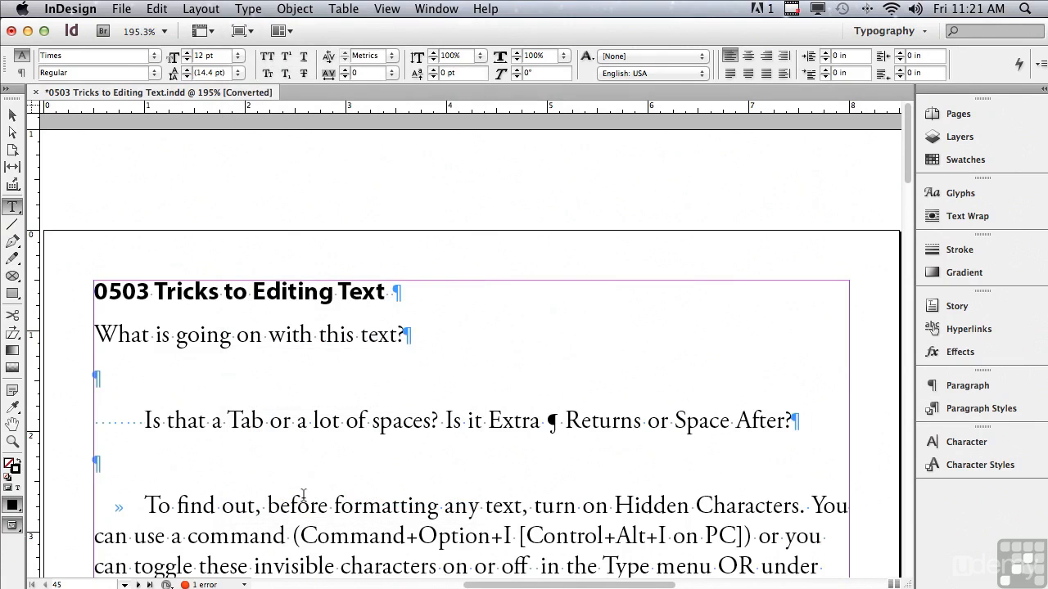
click(198, 34)
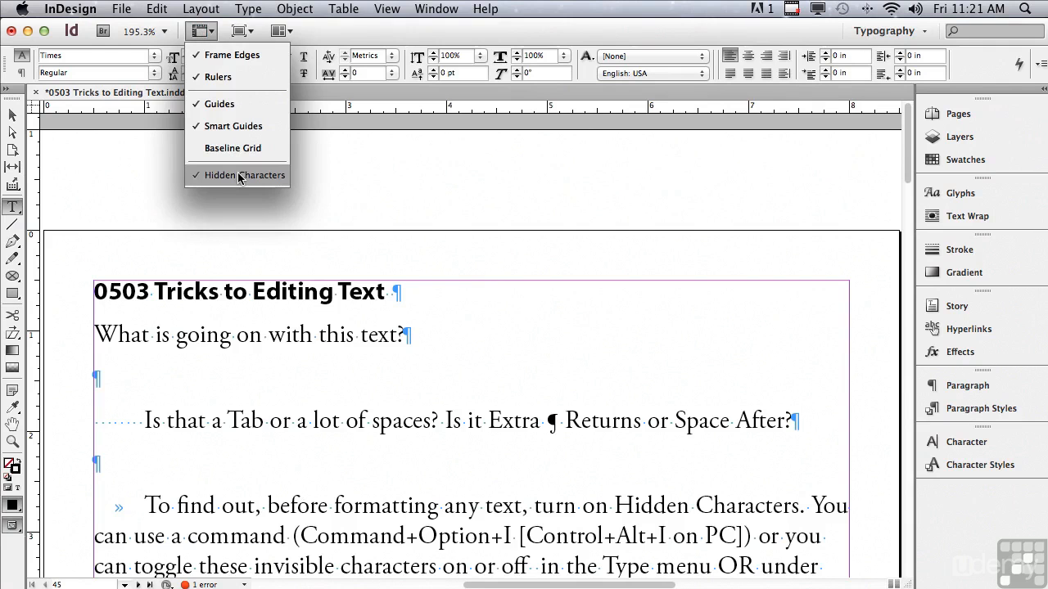
click(118, 169)
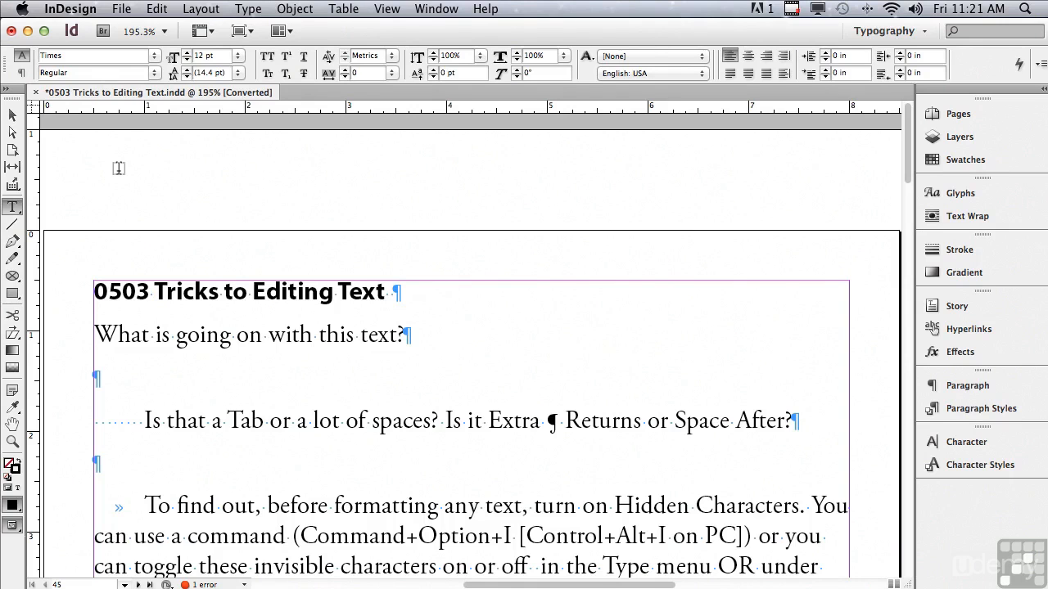
Step: Examine the empty paragraph returns, the spaces before "Is that a Tab" and the tab before "To find out" by selecting each
drag(95, 378, 107, 378)
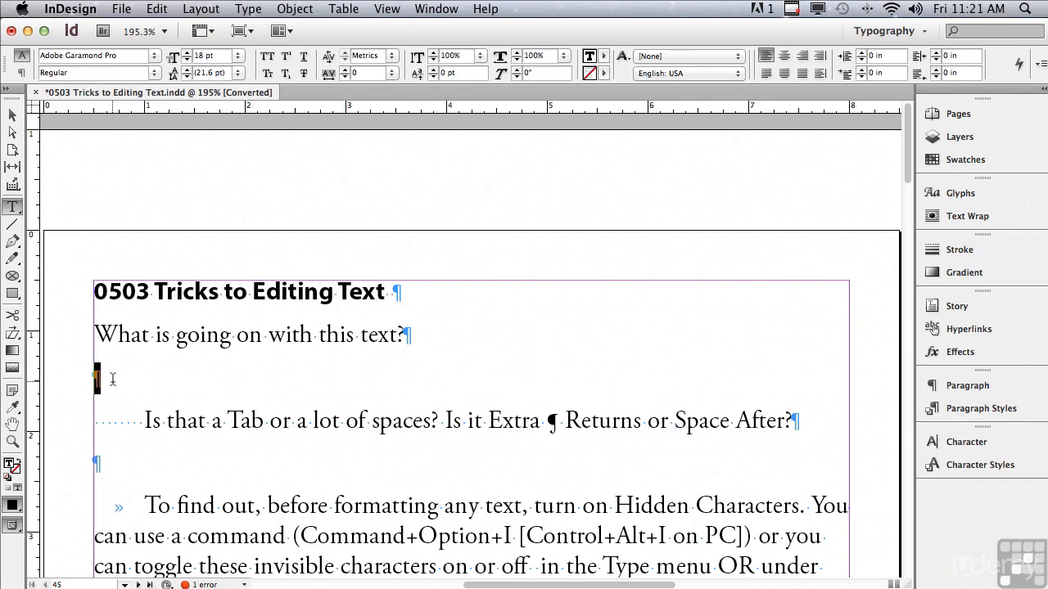
drag(95, 465, 103, 463)
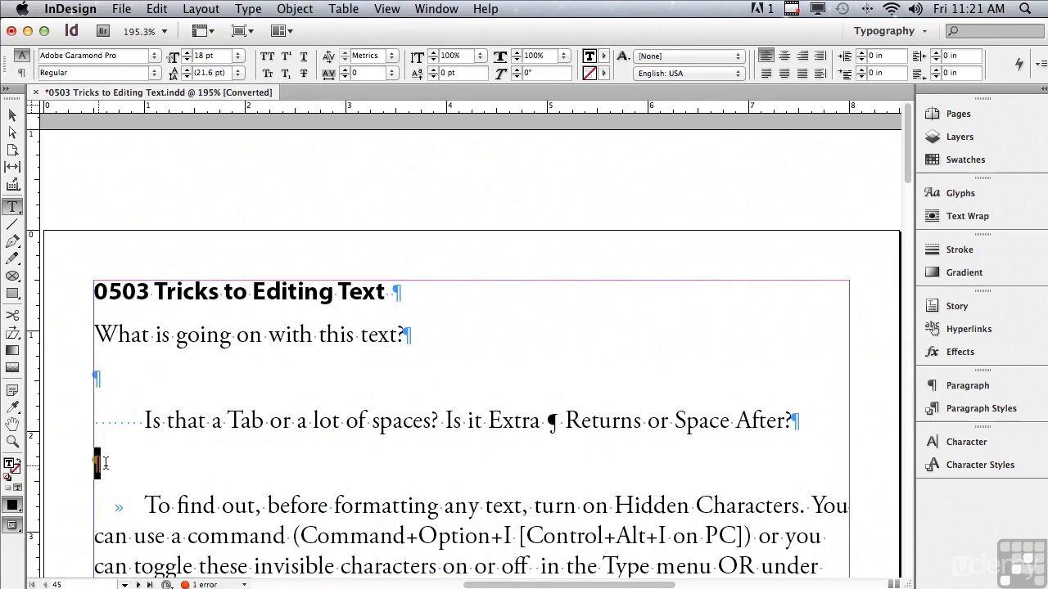
drag(145, 420, 93, 434)
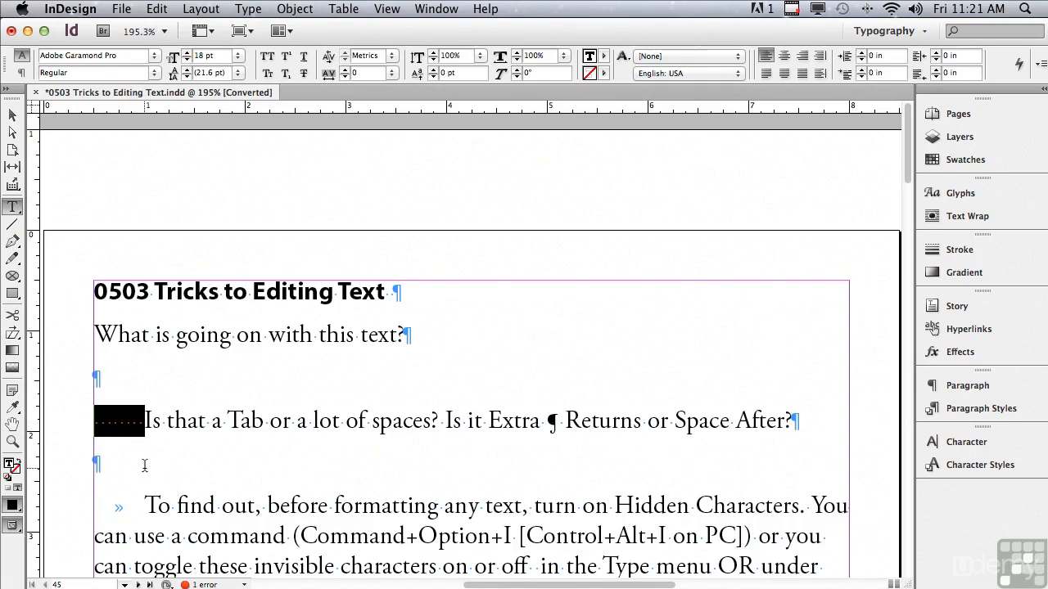
drag(145, 506, 92, 503)
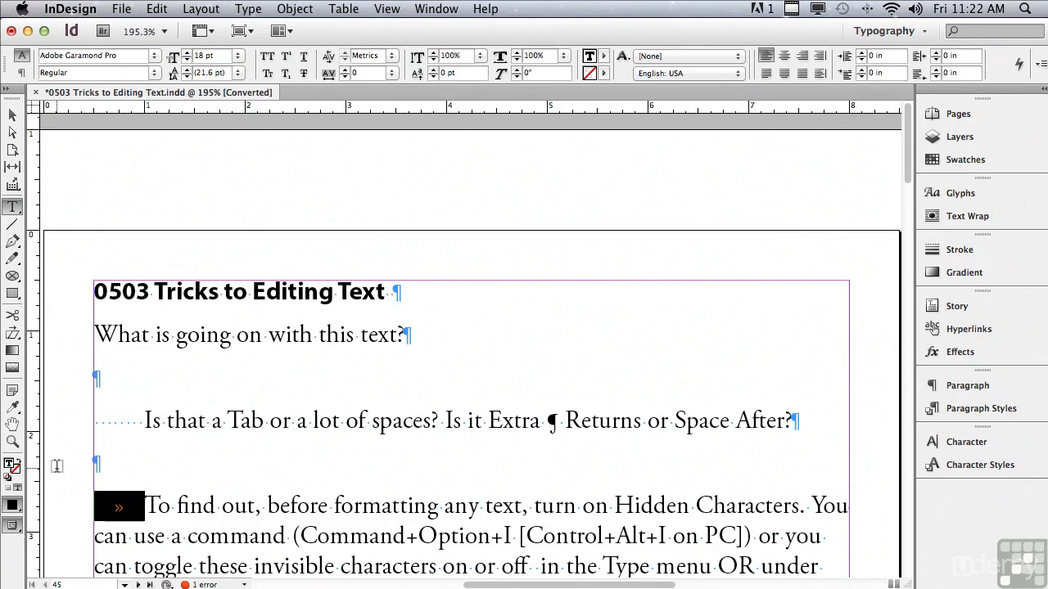
Step: Copy the formatting of the heading "0503 Tricks to Editing Text" onto the line "What is going on with this text?" with the Eyedropper tool
click(392, 291)
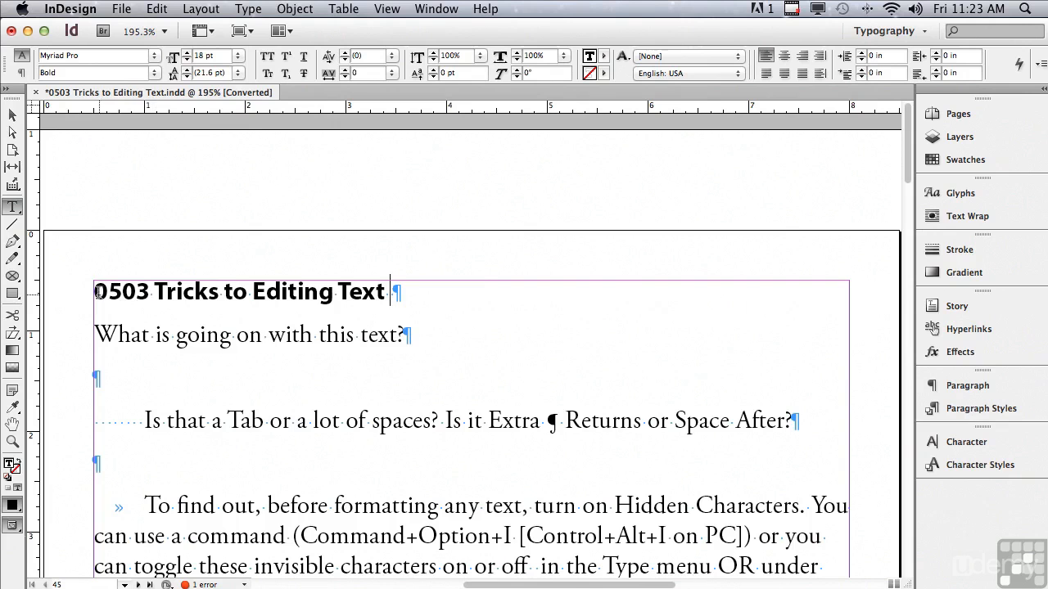
drag(95, 292, 398, 292)
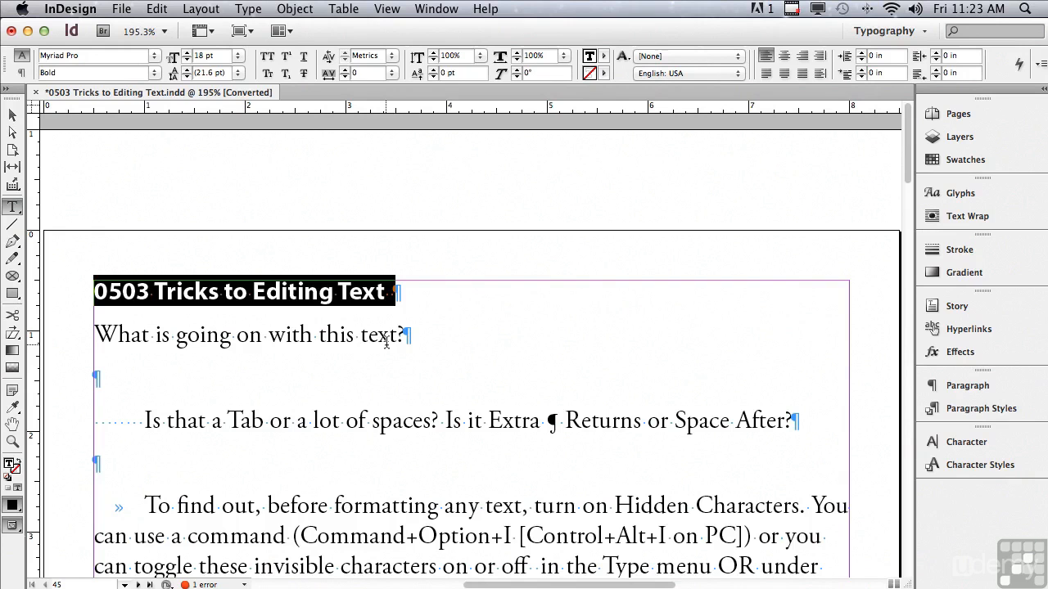
click(13, 409)
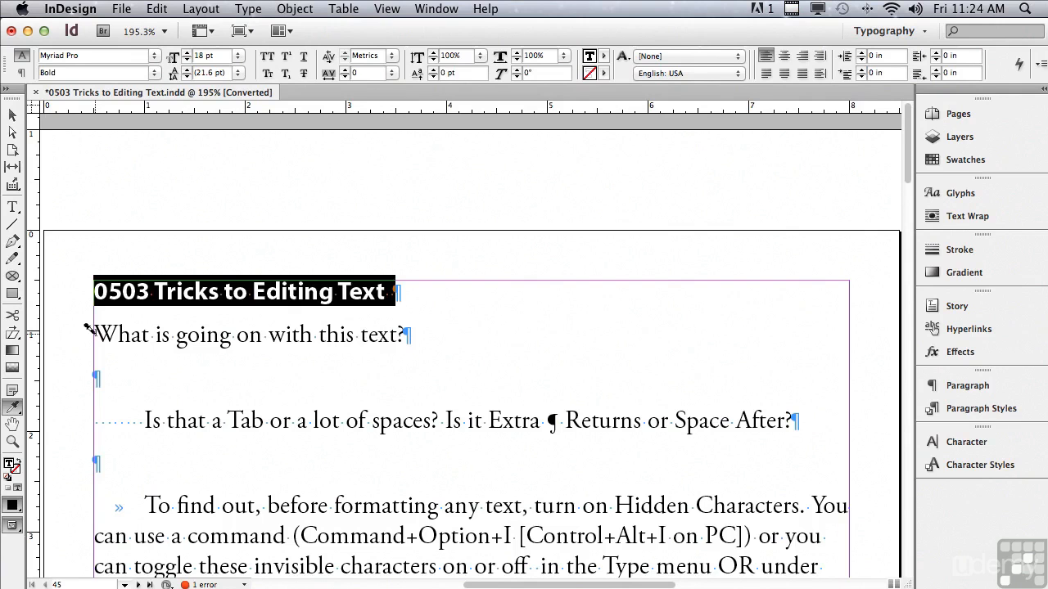
drag(93, 334, 411, 336)
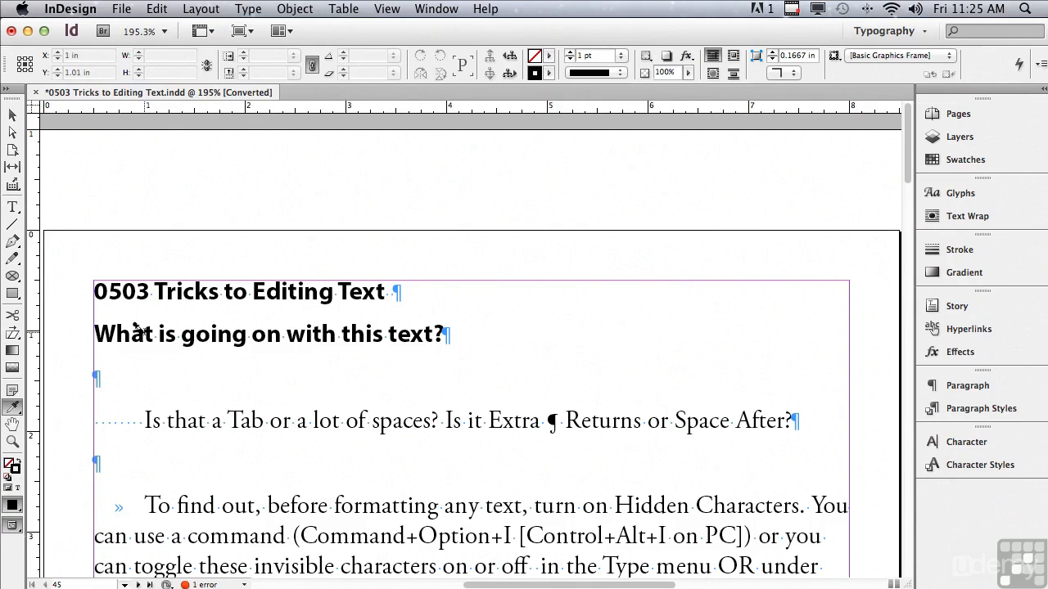
Step: Review the Drag and Drop Text Editing options in the Type preferences and close the preferences
click(13, 116)
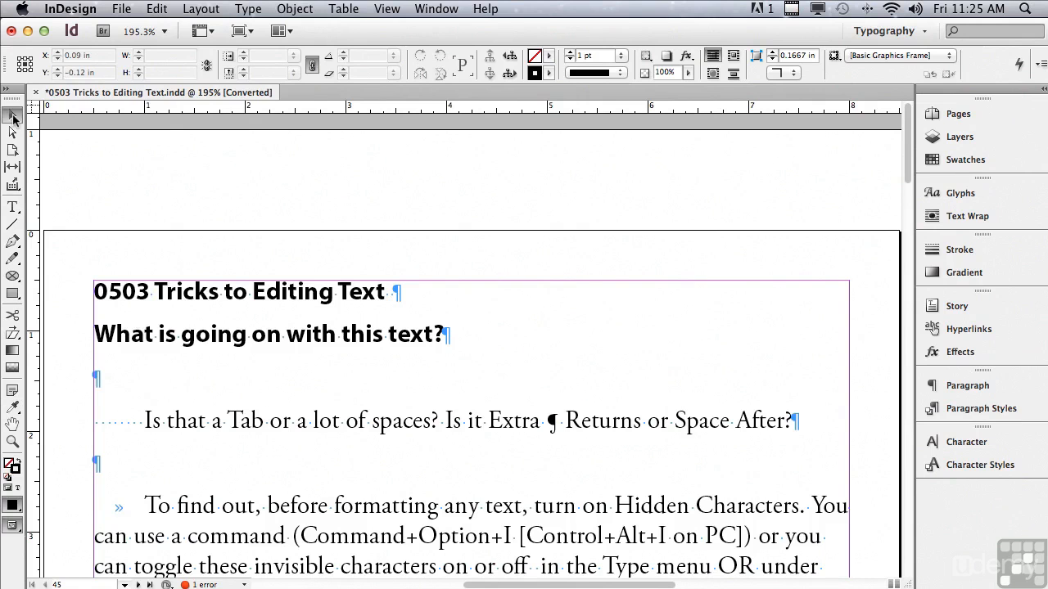
click(78, 7)
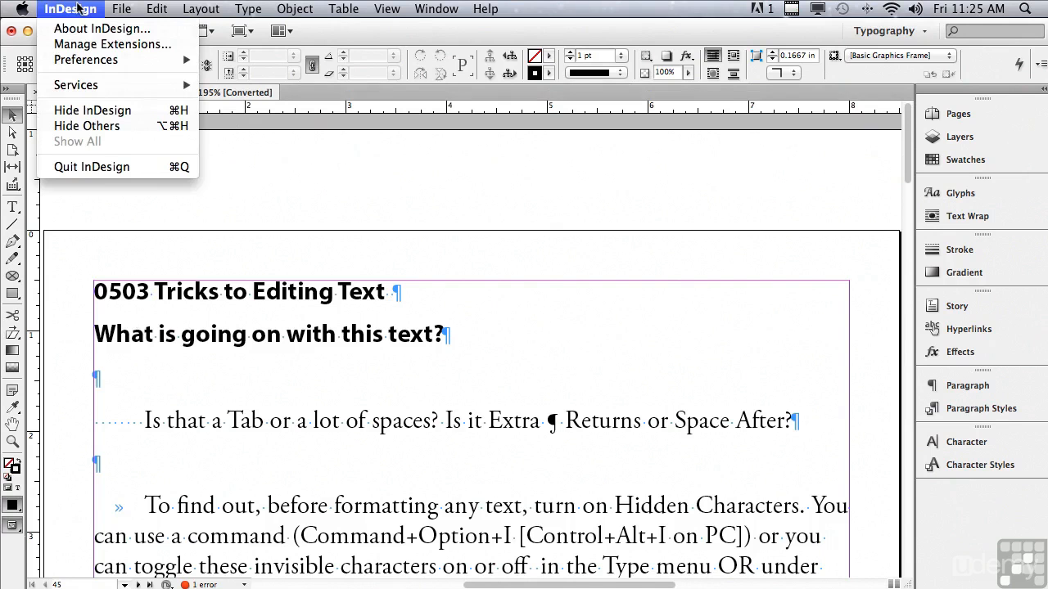
mouse_move(78, 60)
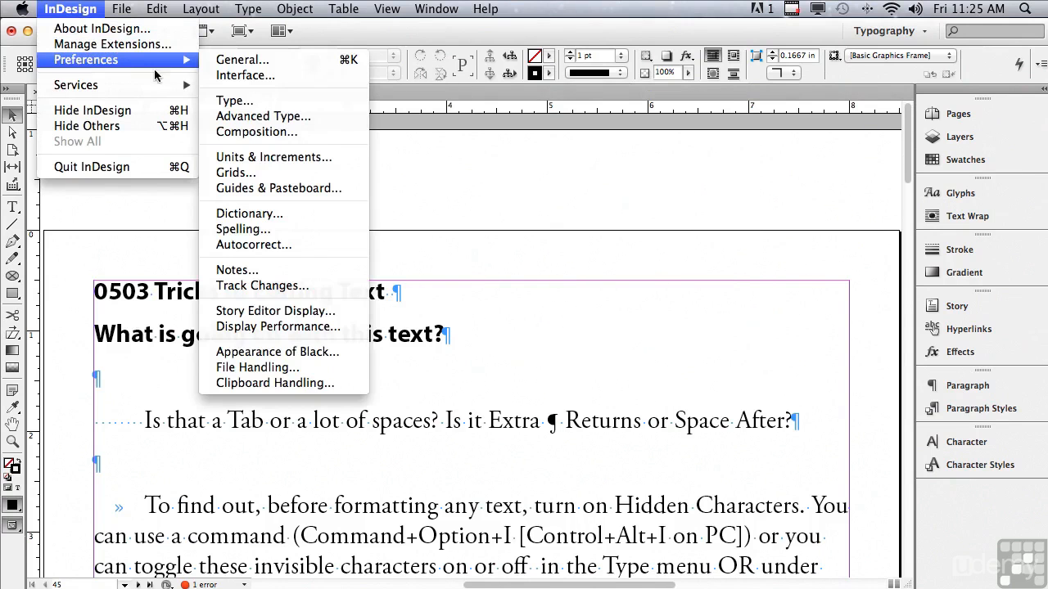
click(221, 101)
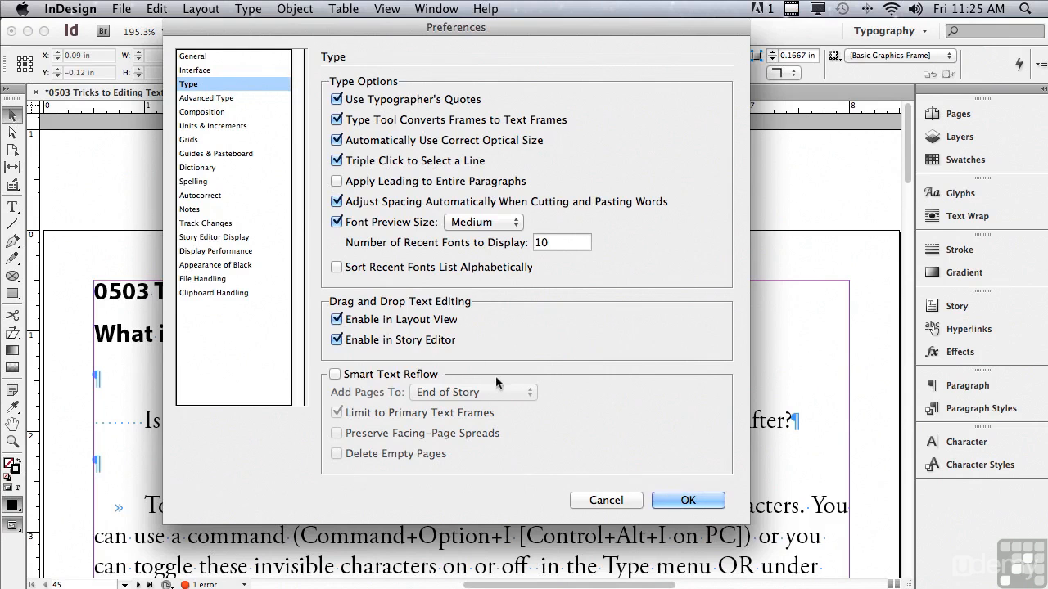
click(673, 503)
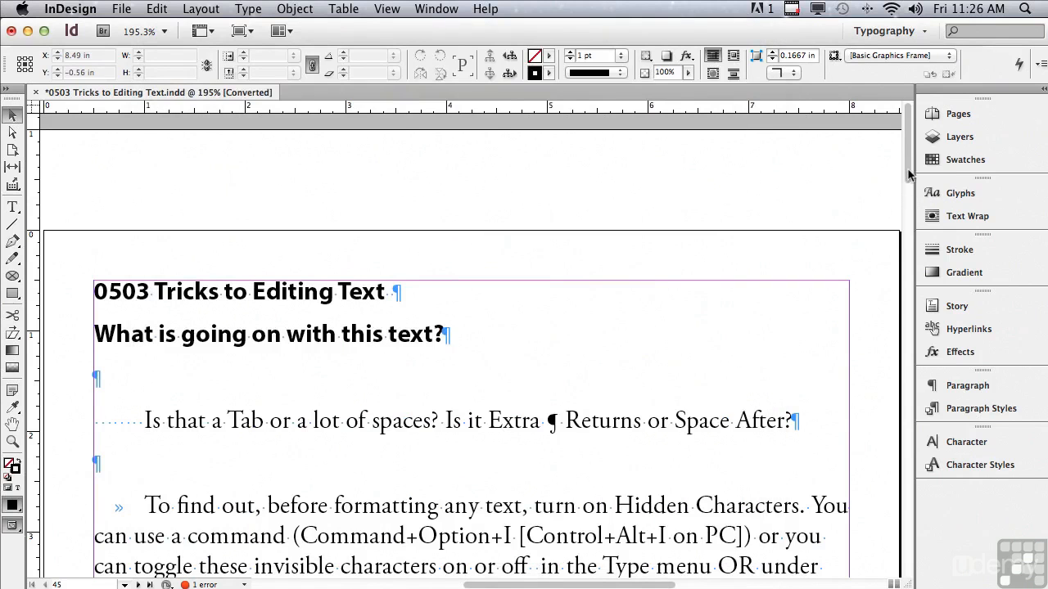
Step: Move the "Copying text from some other application" paragraph above "To find out", and duplicate it before the "The Eyedropper tool" paragraph
scroll(909, 185, down, 2)
scroll(909, 185, down, 5)
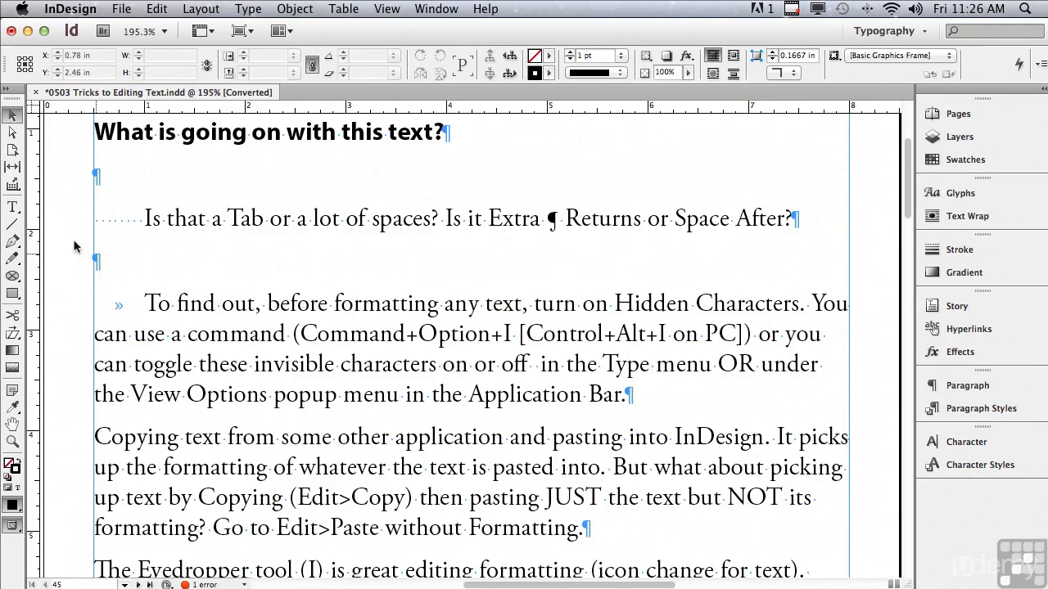
click(12, 208)
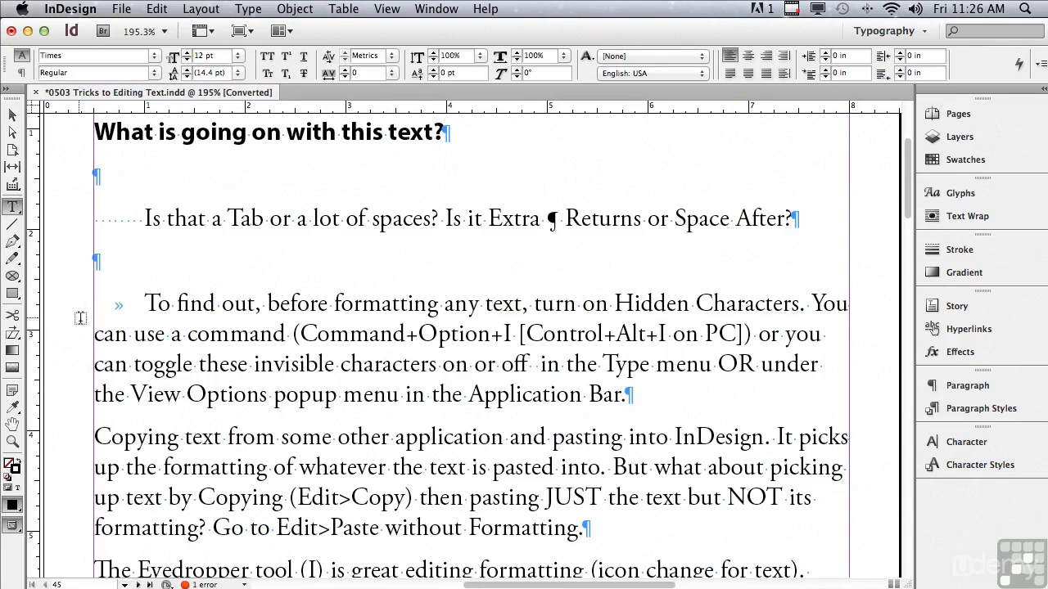
drag(96, 436, 609, 526)
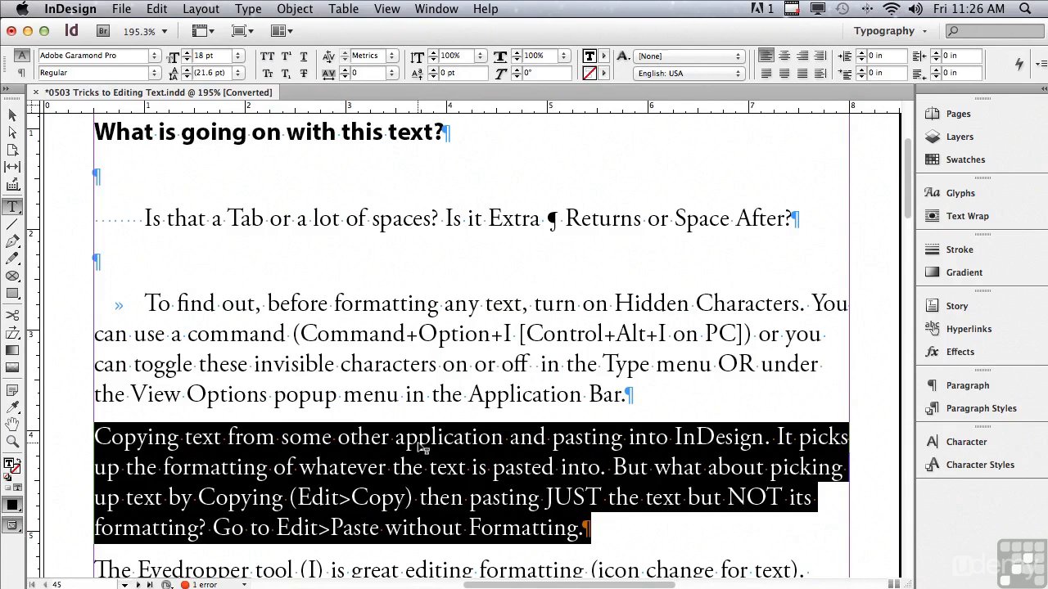
drag(122, 306, 105, 306)
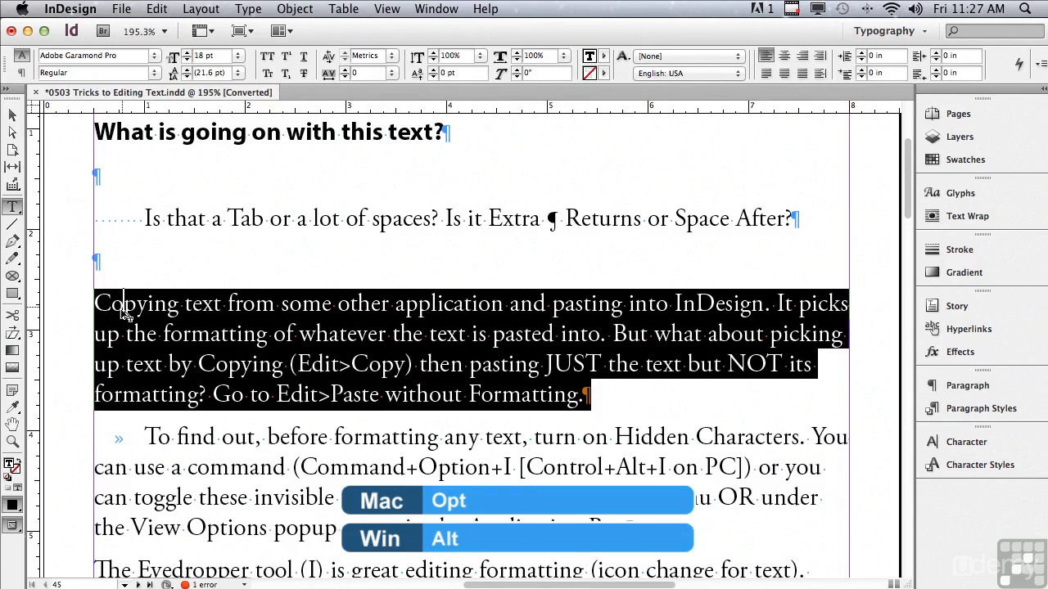
drag(124, 313, 96, 567)
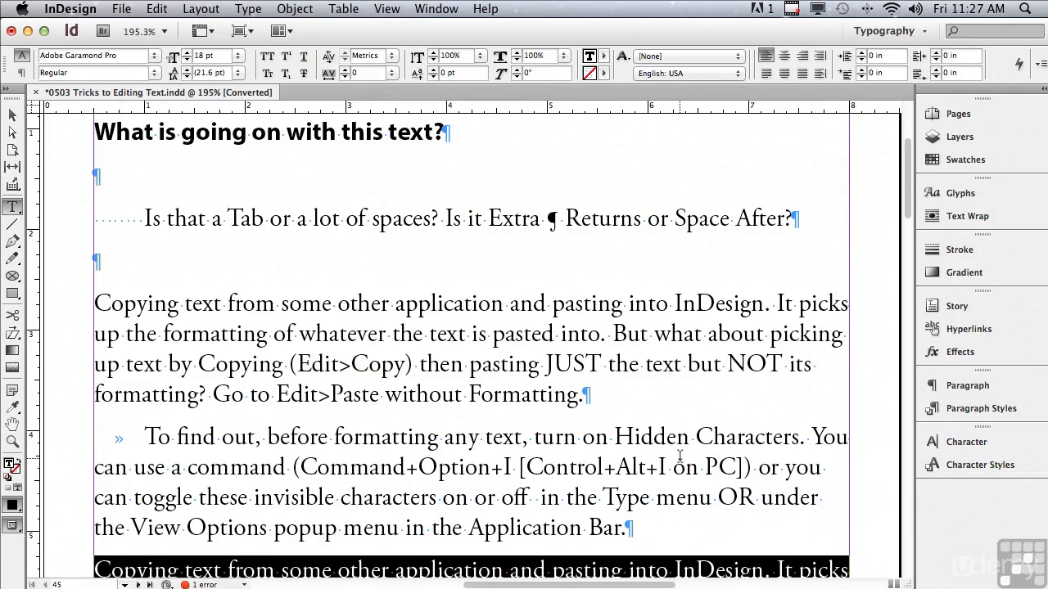
Step: Move the duplicated "Copying text" paragraph into the empty pasteboard frame, and copy it from there to directly below the "Is that a Tab" line
scroll(907, 214, down, 5)
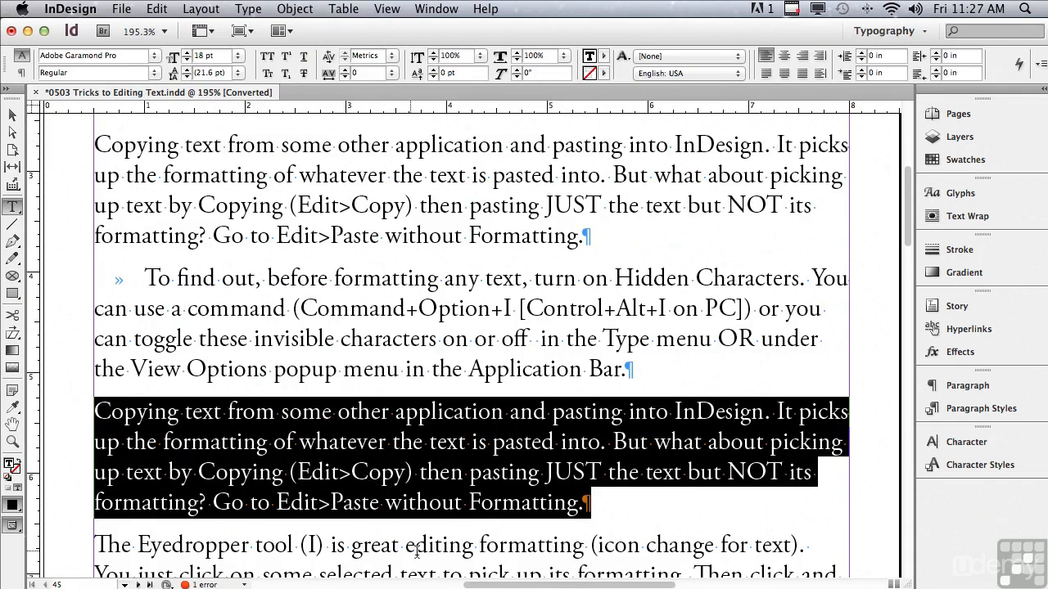
drag(477, 586, 364, 584)
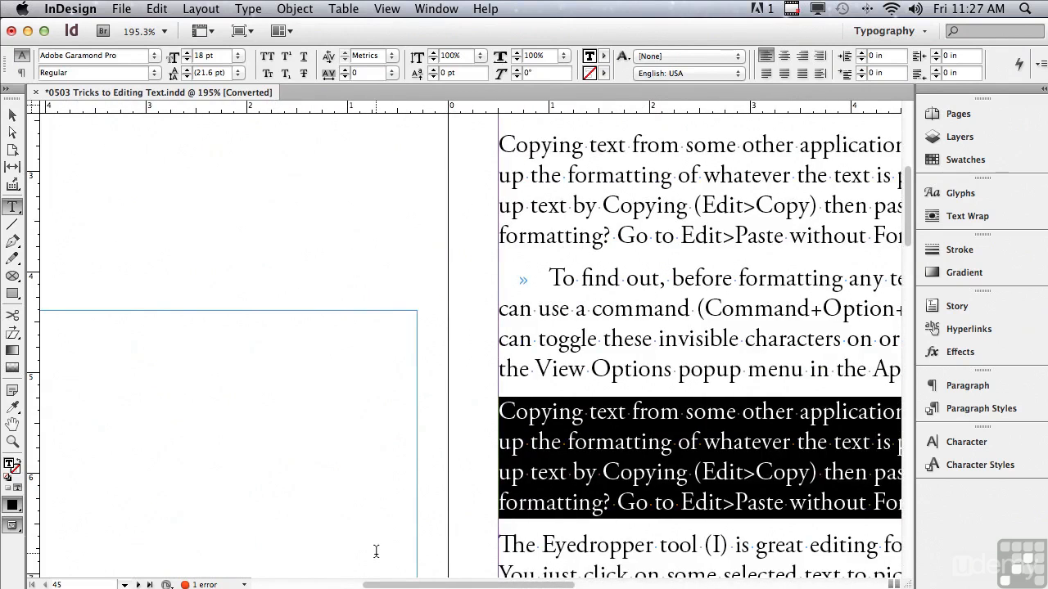
click(376, 552)
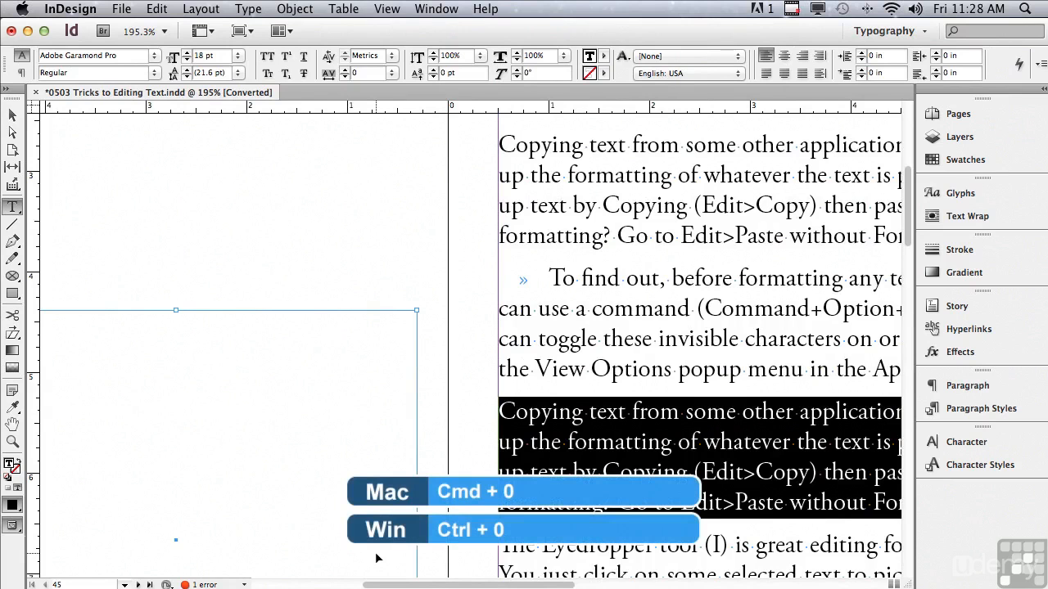
key(super+0)
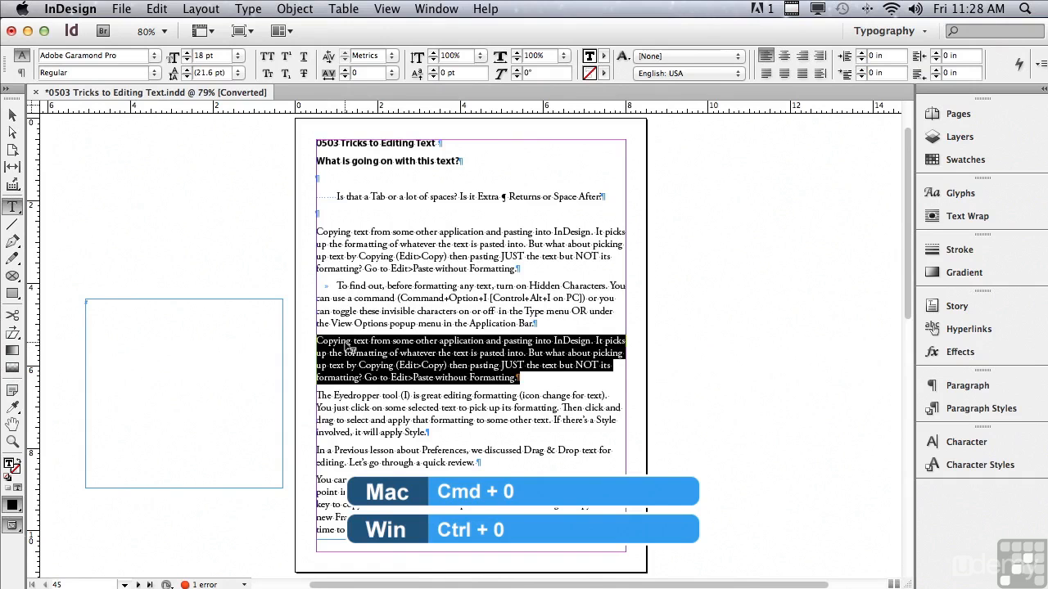
drag(156, 337, 156, 337)
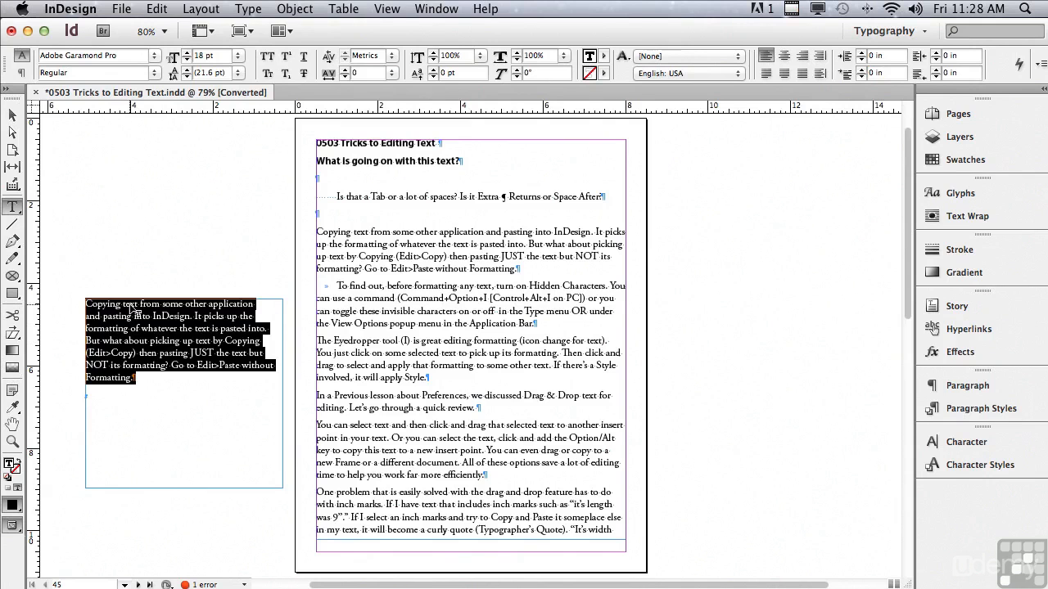
drag(147, 304, 331, 216)
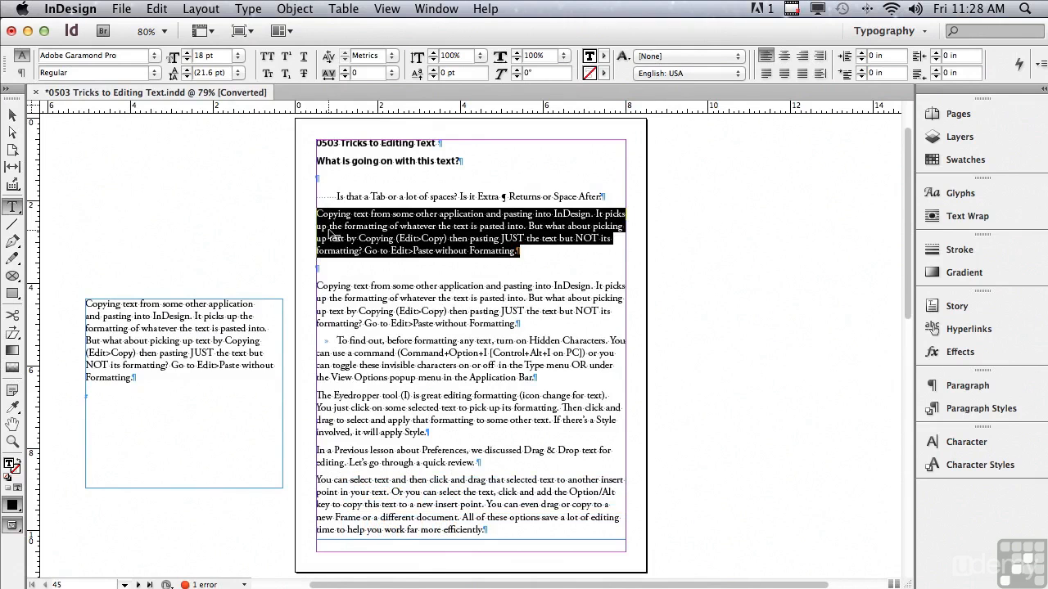
Step: Undo the last copy of the "Copying text" paragraph from the pasteboard frame onto the page, and switch to the Selection tool
key(super+z)
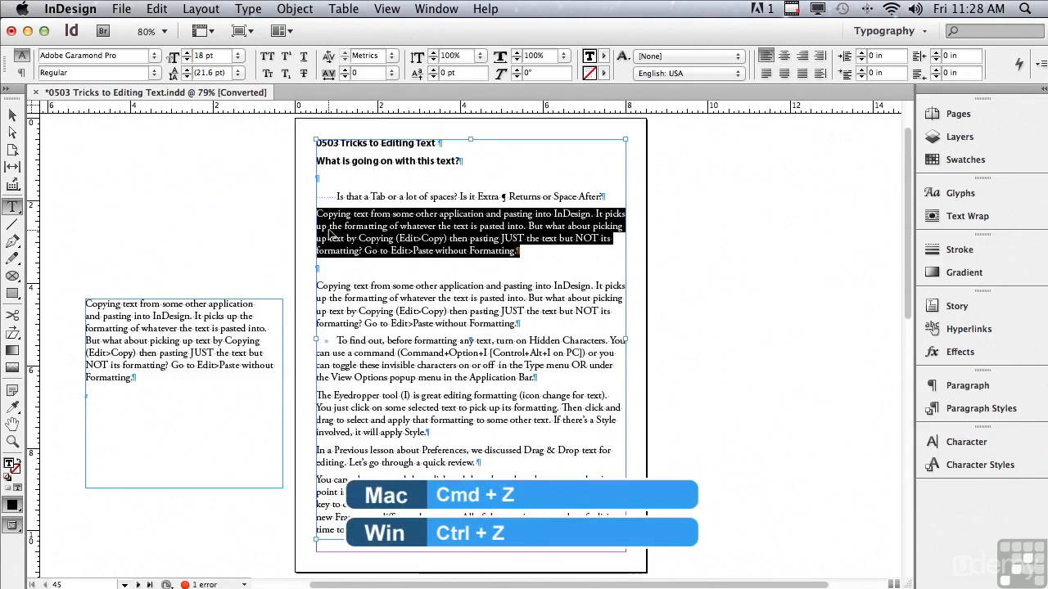
key(super+z)
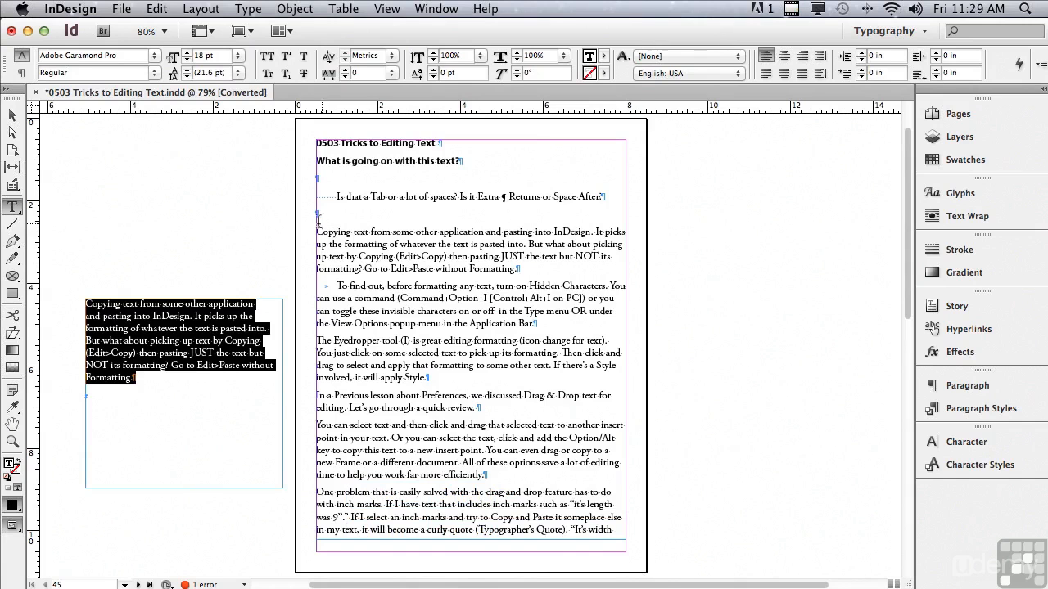
click(13, 117)
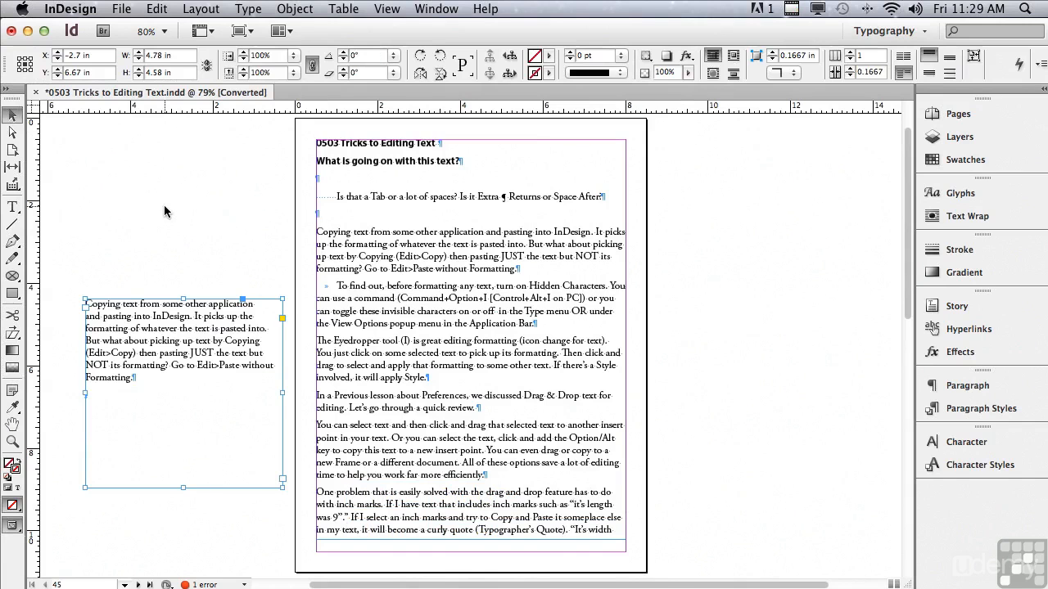
Step: Show the Info panel and select all of the story's text on page 46 to check its character, word, line and paragraph counts
drag(905, 307, 906, 546)
click(502, 306)
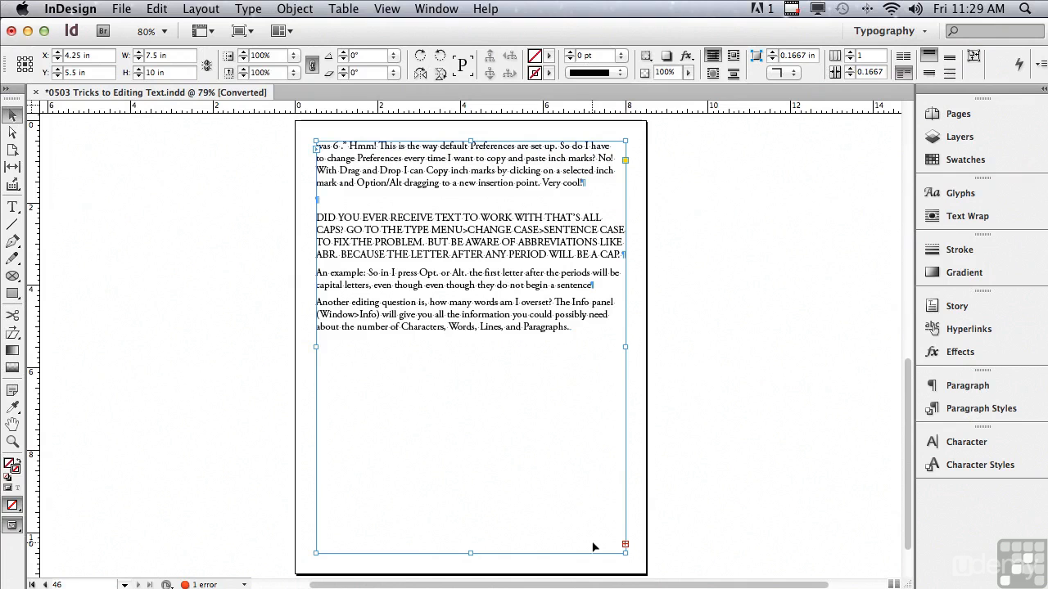
click(429, 10)
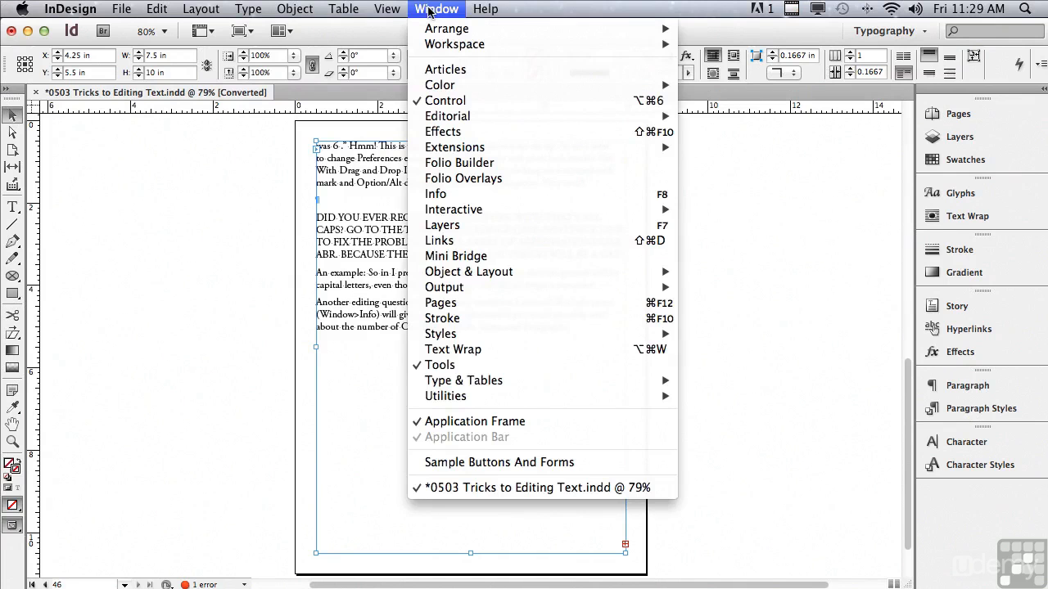
click(442, 194)
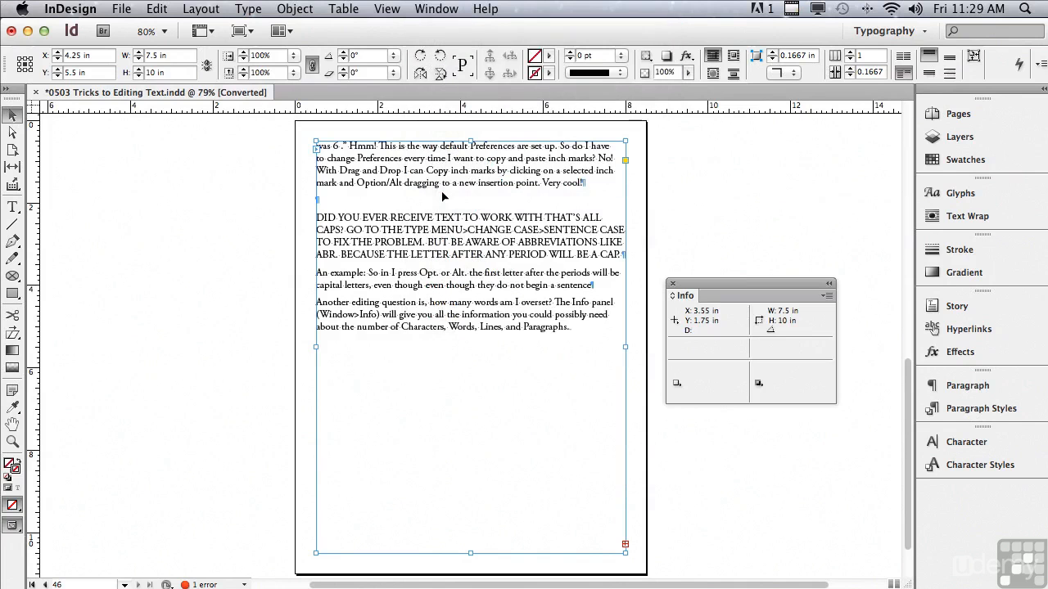
double_click(421, 272)
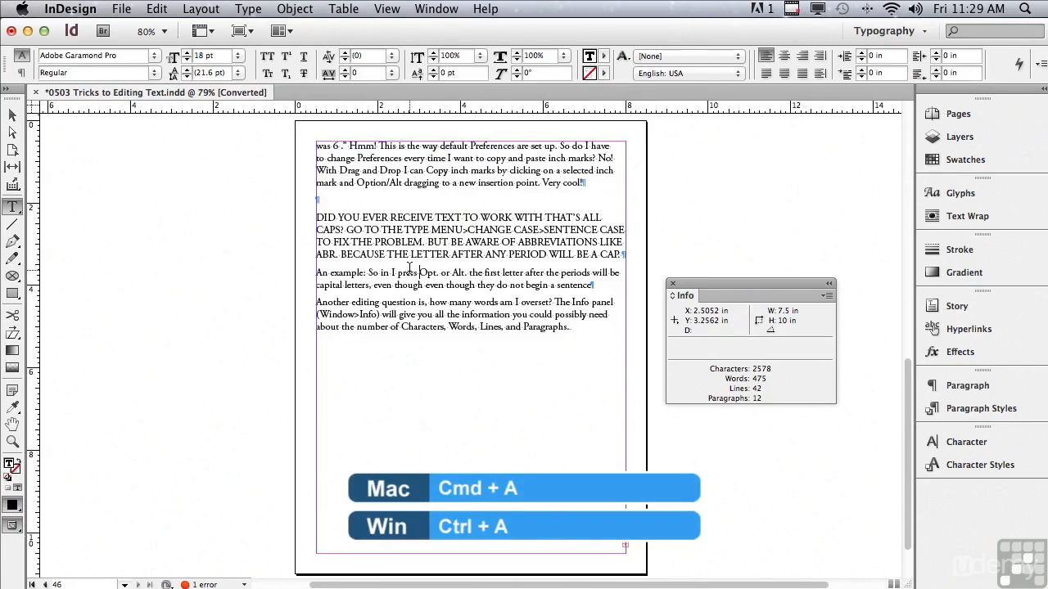
key(super+a)
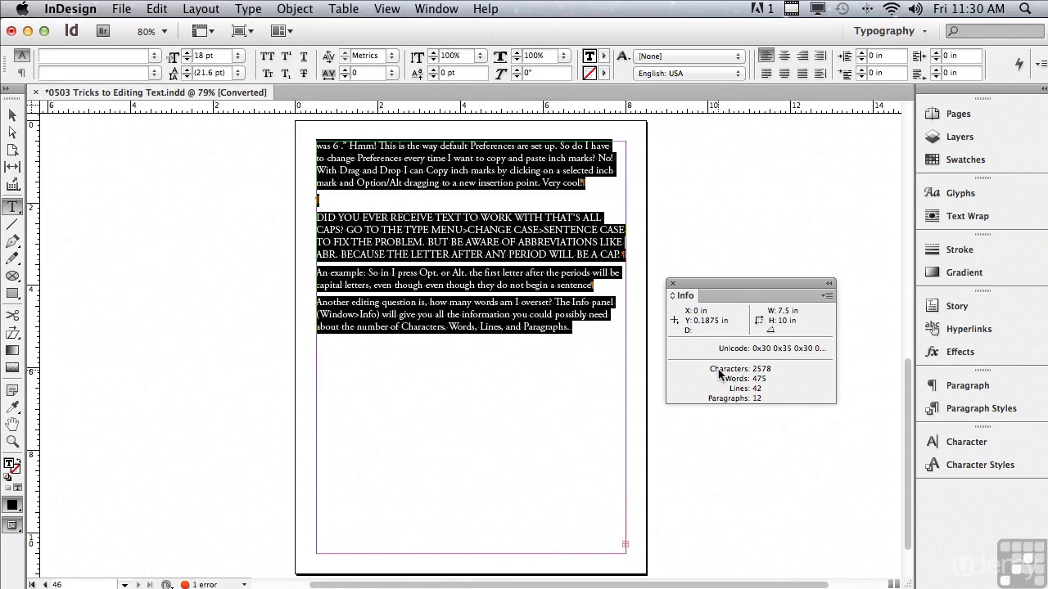
Step: Shorten the page 46 text frame to a height of about 4.4 in and check the whole story's overset counts in Info
click(14, 117)
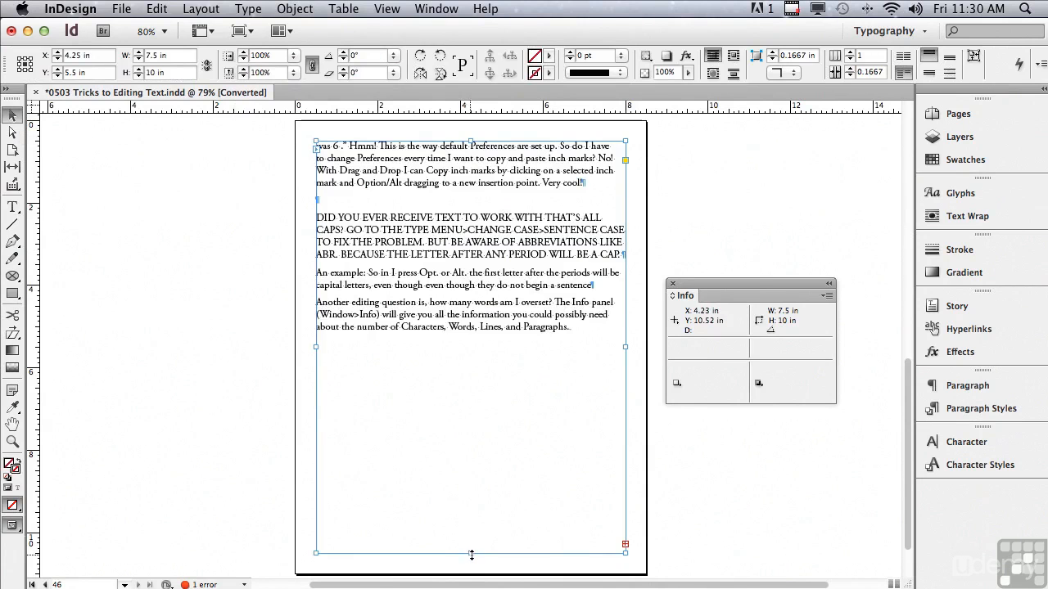
drag(472, 555, 502, 323)
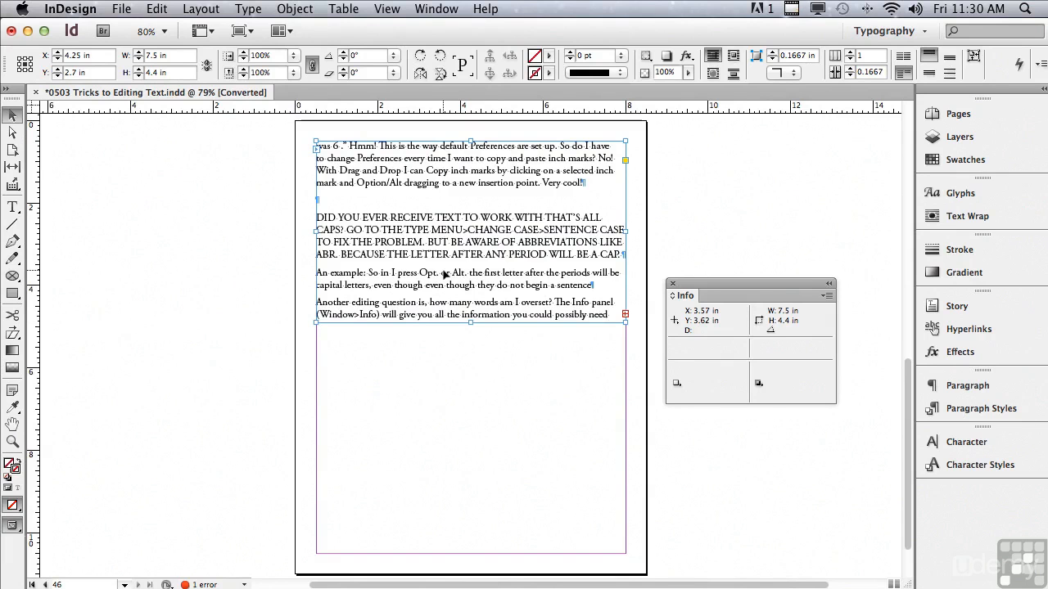
double_click(444, 272)
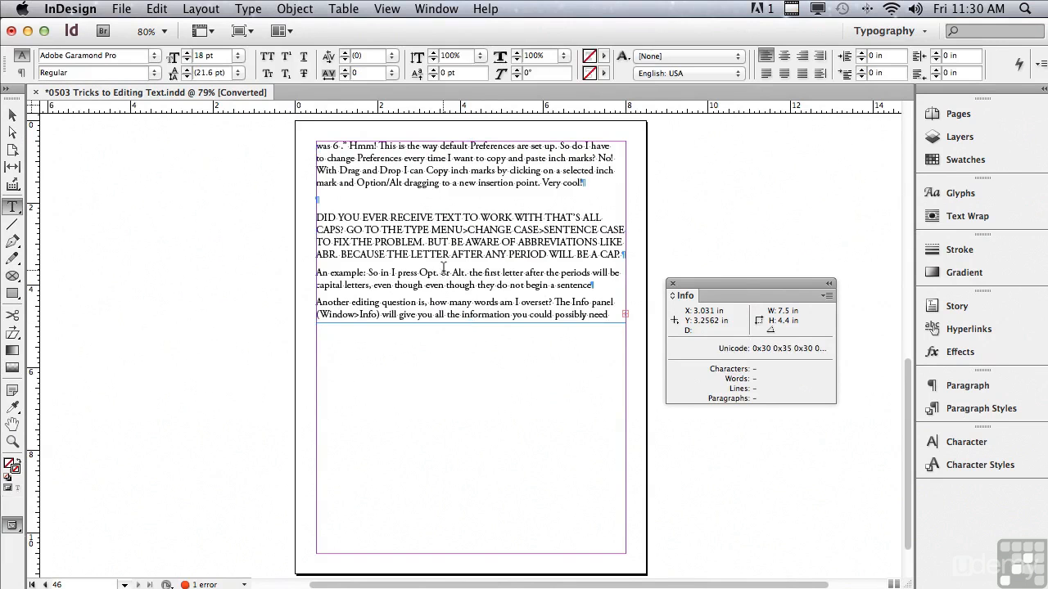
key(super)
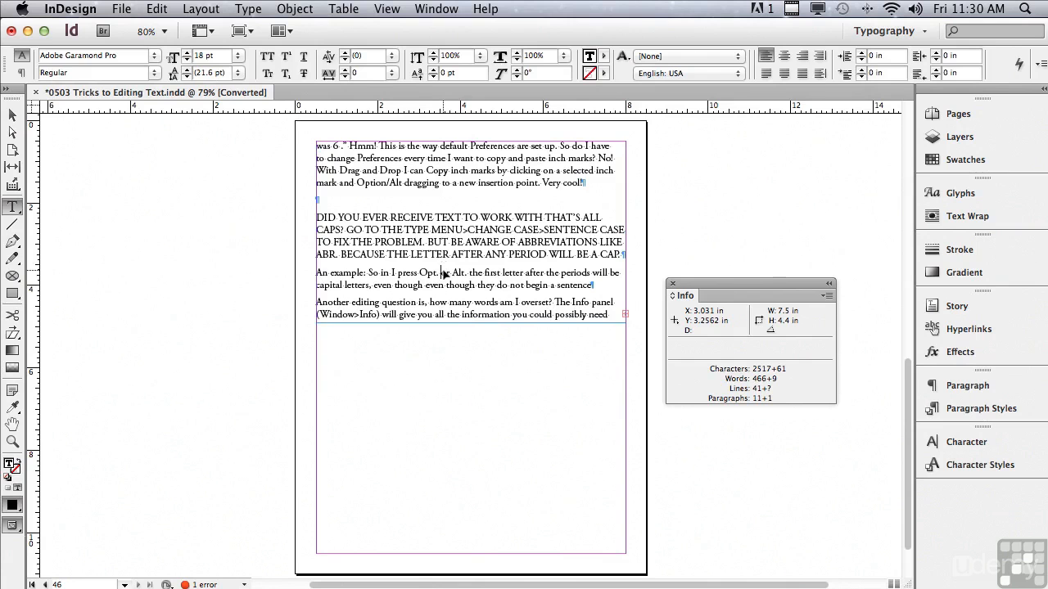
key(super+a)
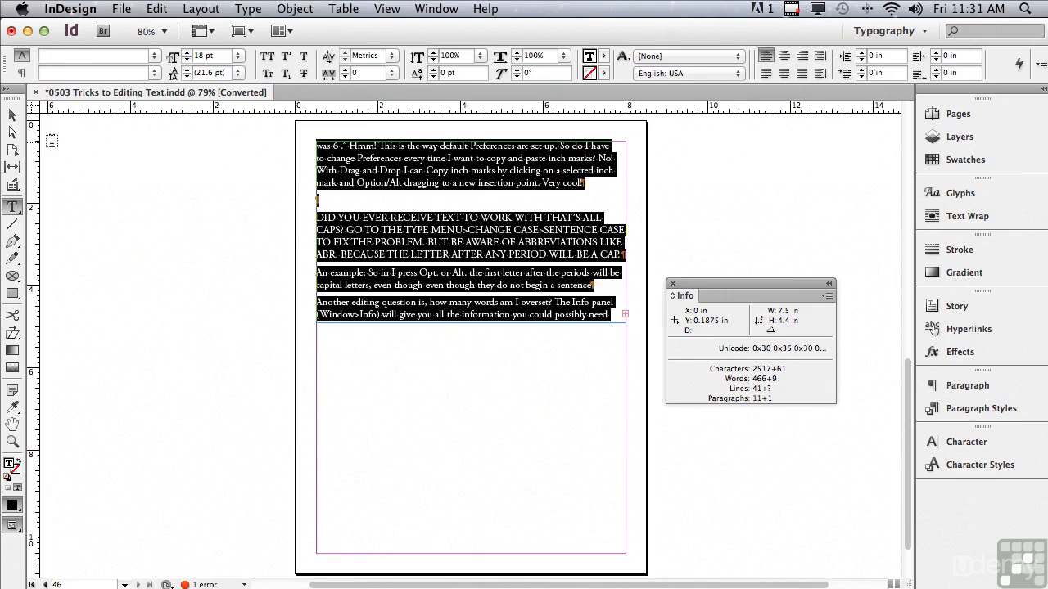
Step: Extend the page 46 text frame to a height of about 9.22 in and select the hidden character after "Paragraphs." to inspect it
click(12, 117)
drag(473, 323, 466, 526)
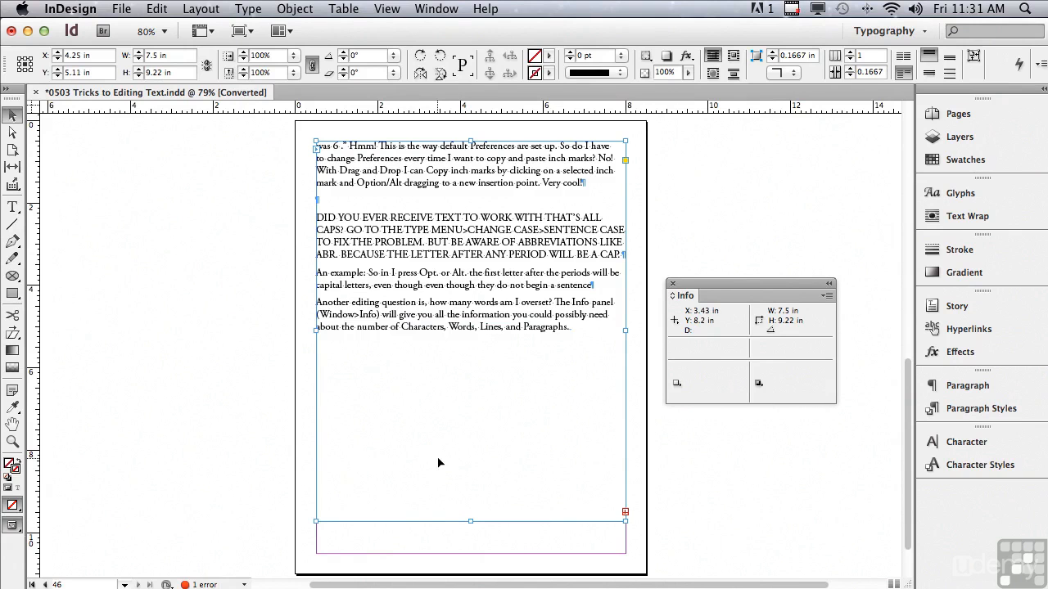
click(12, 441)
drag(507, 295, 619, 363)
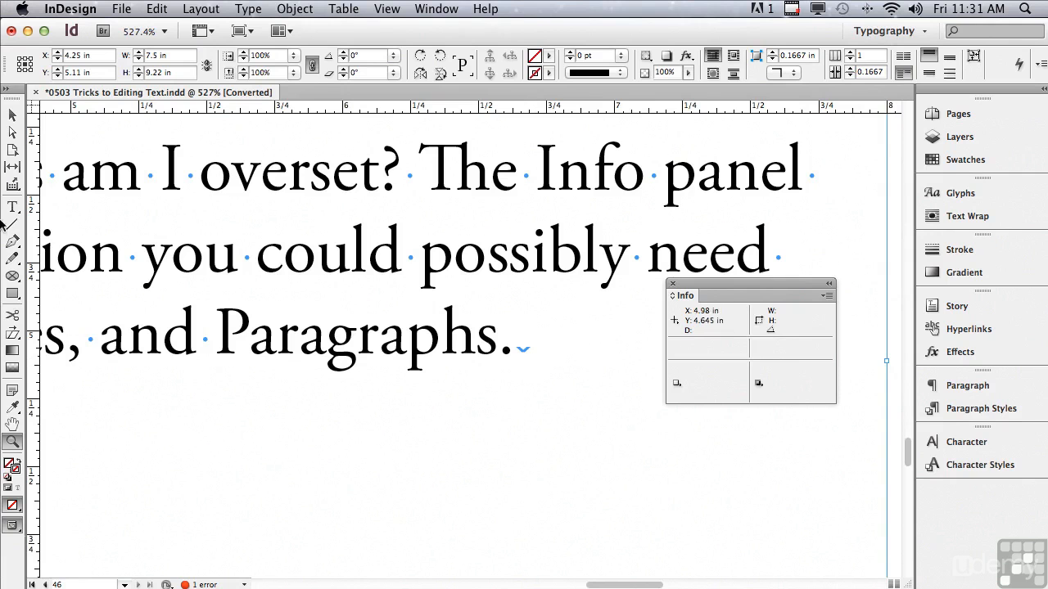
key(t)
drag(516, 350, 523, 349)
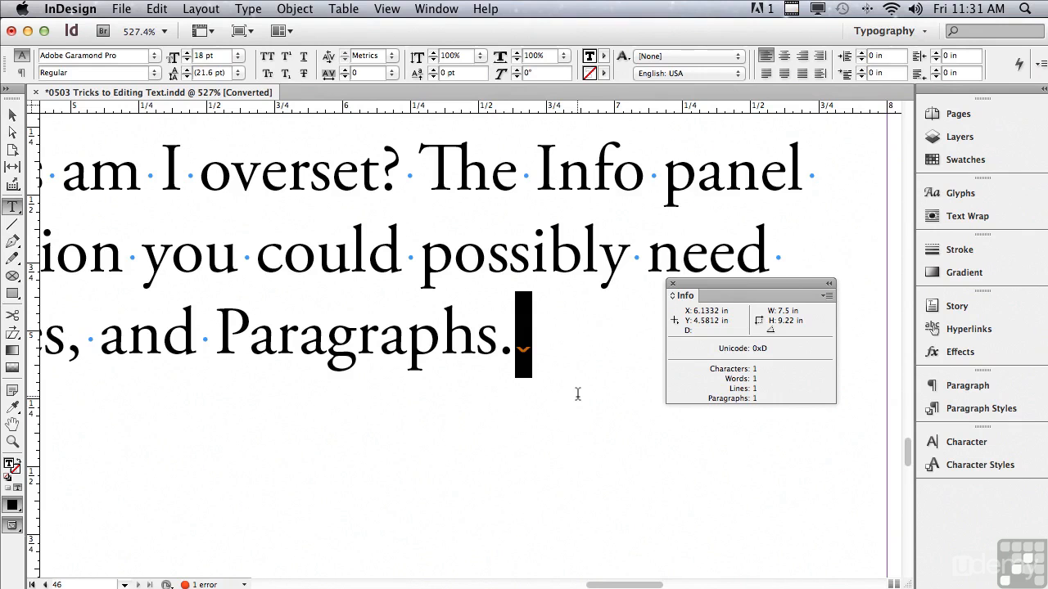
Step: Open the story in the Story Editor and delete all the empty overset paragraphs after "and Paragraphs."
click(391, 310)
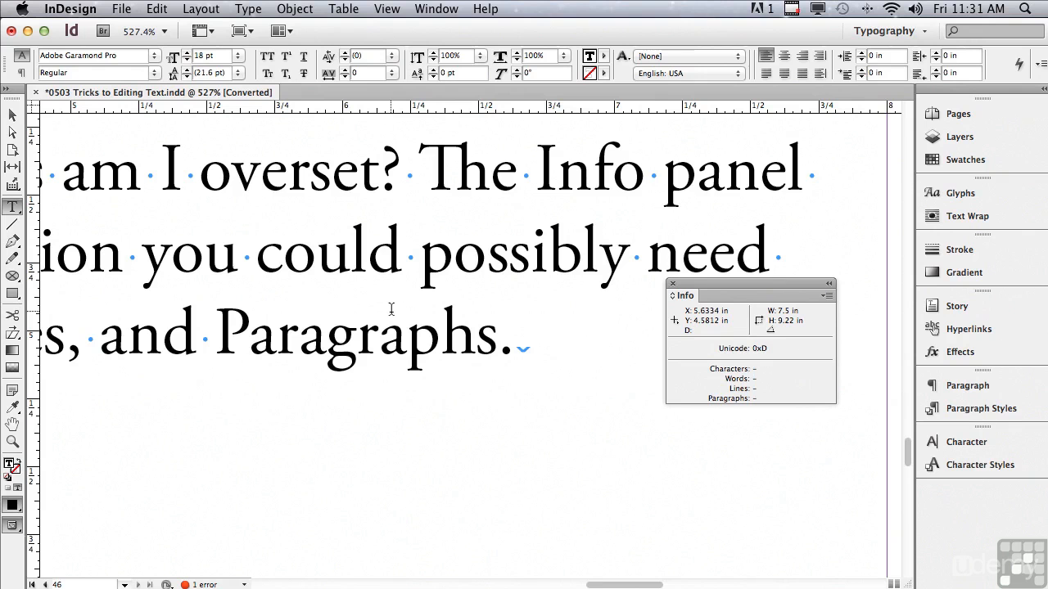
click(156, 9)
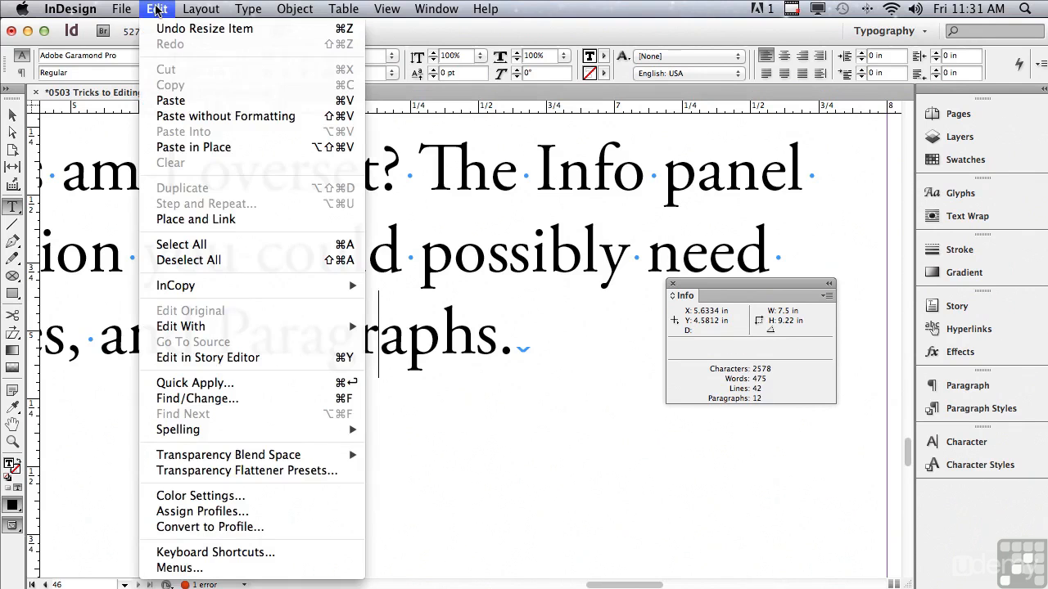
click(167, 361)
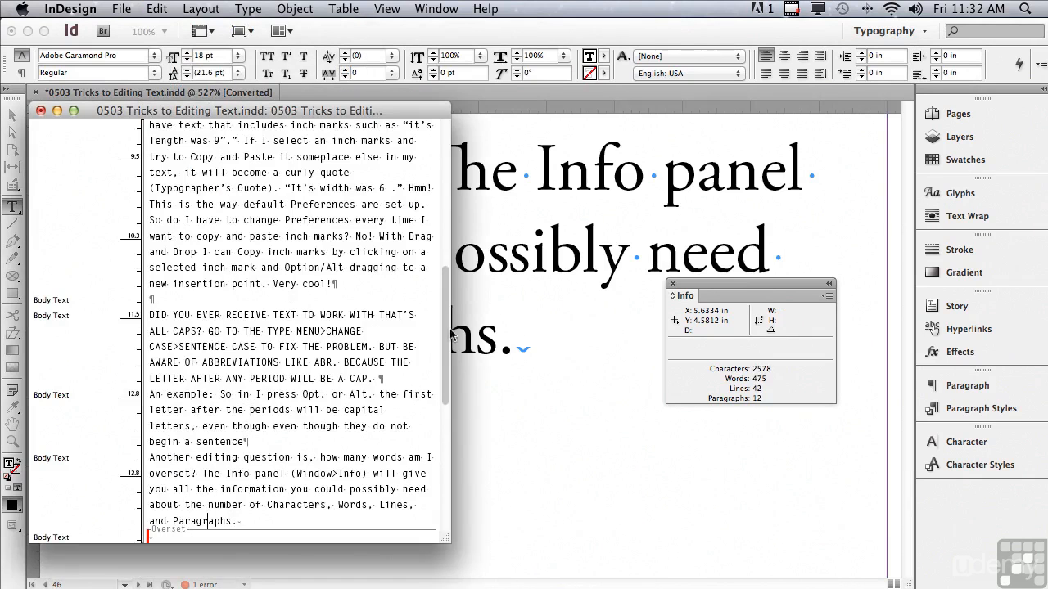
drag(447, 334, 442, 378)
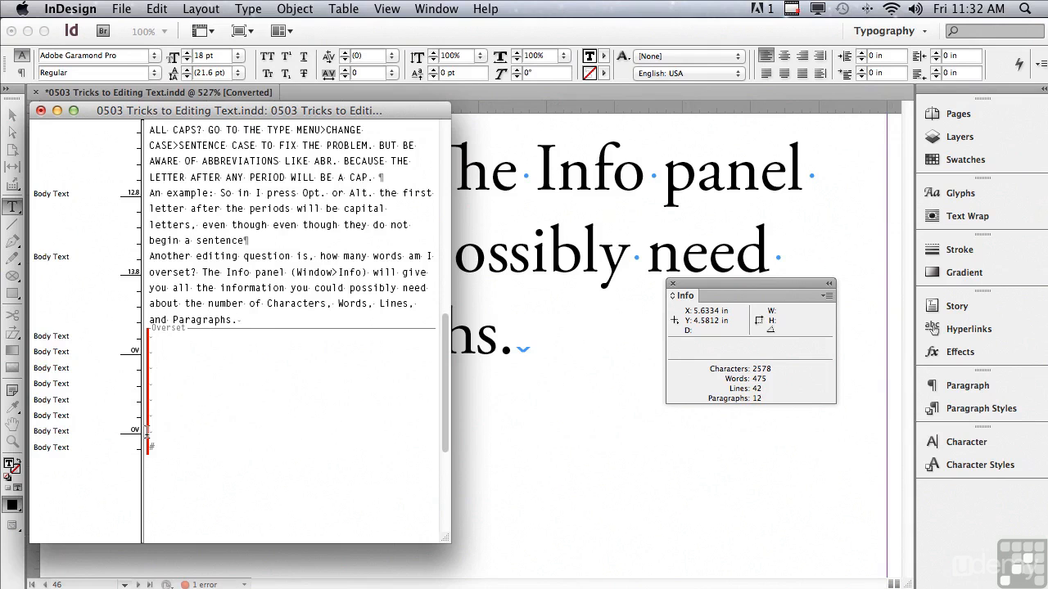
click(236, 321)
drag(237, 321, 238, 455)
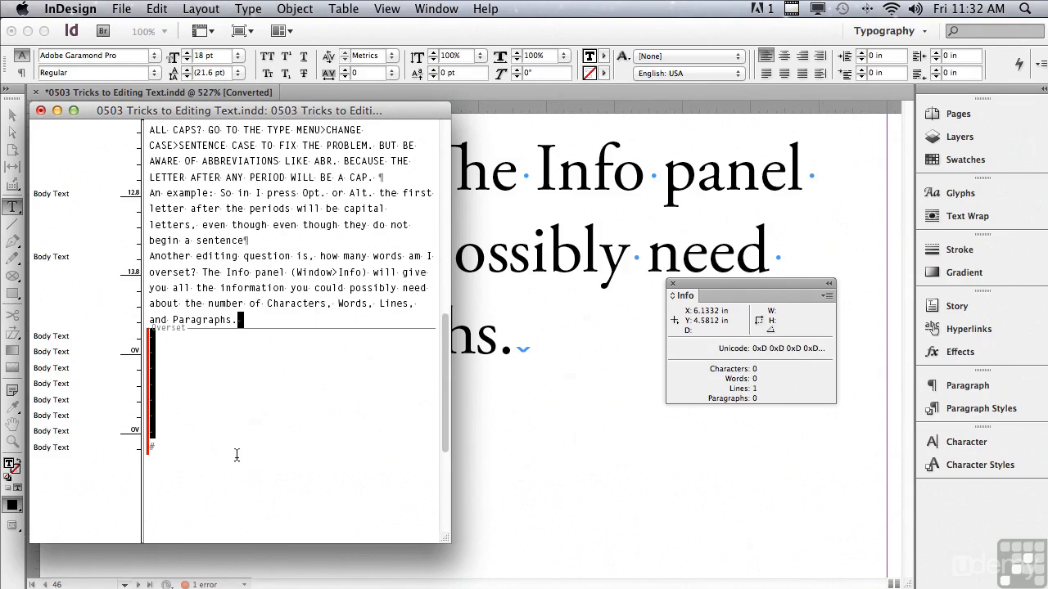
key(BackSpace)
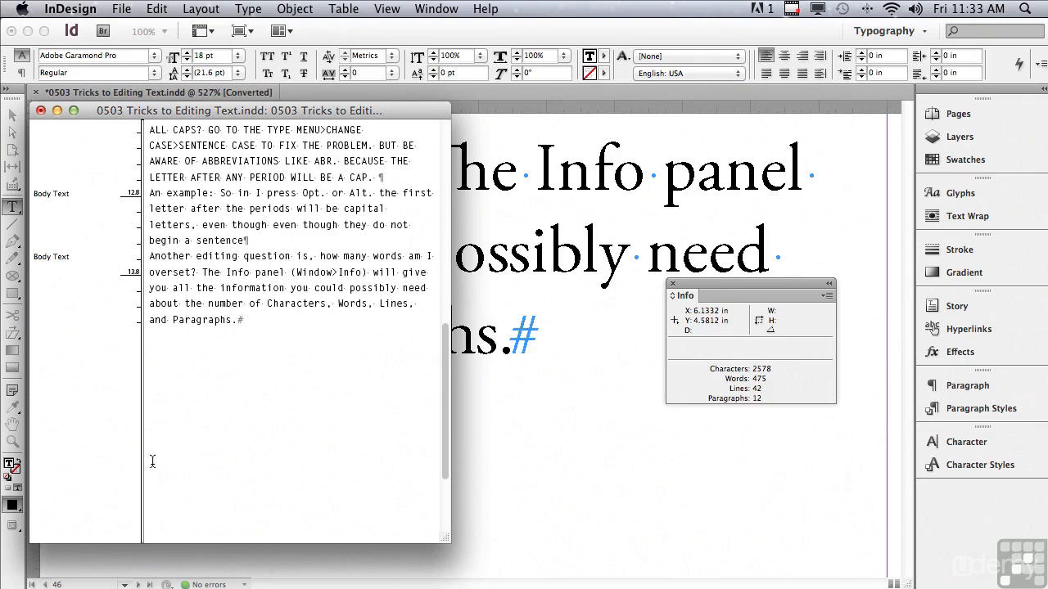
Step: Close the Story Editor, fit the page in the window and select its text frame to check for overset text
click(40, 110)
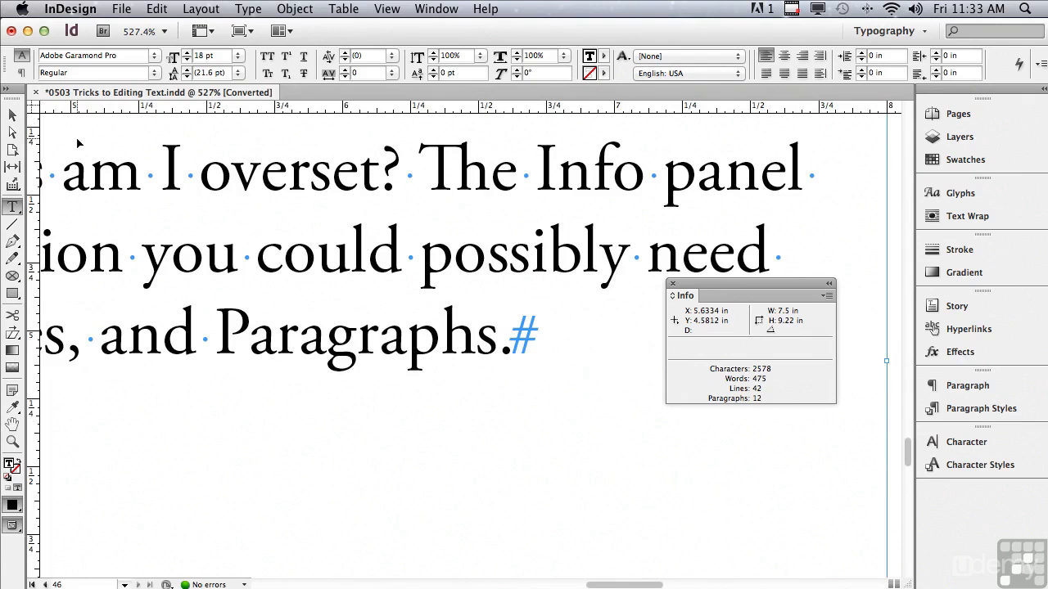
key(super+0)
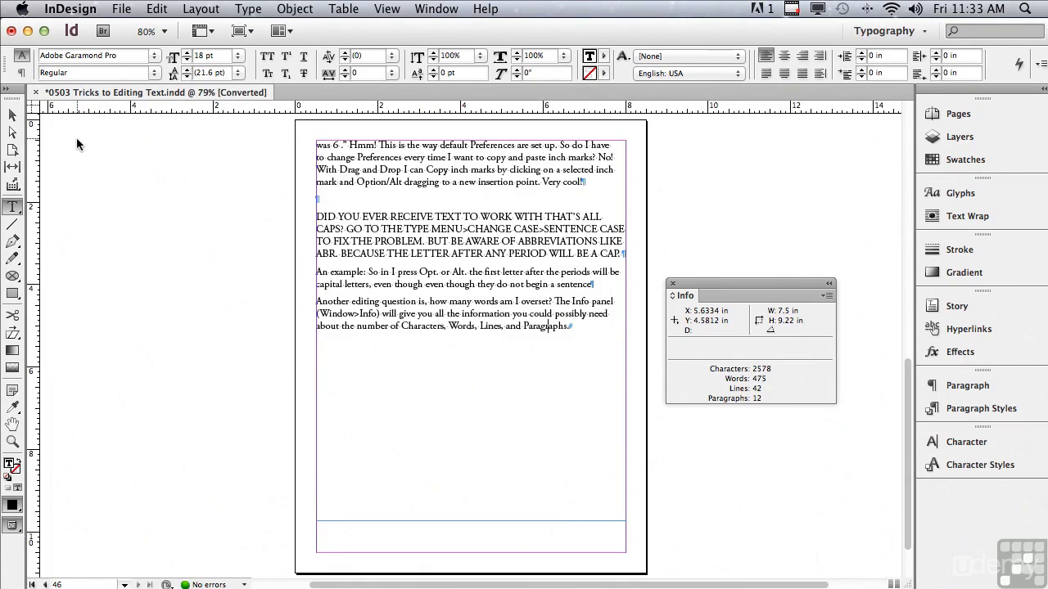
click(13, 115)
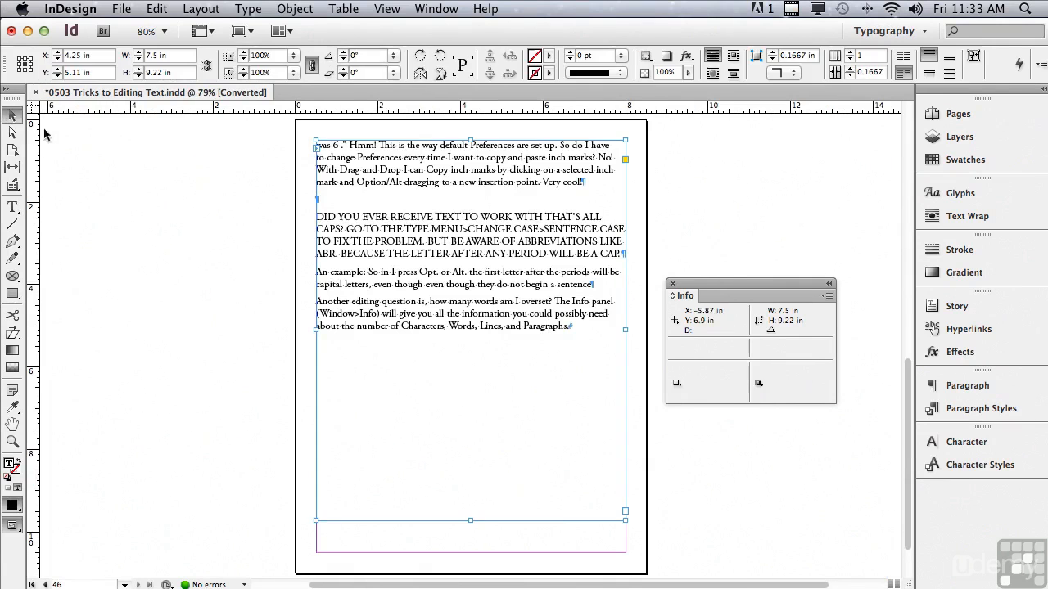